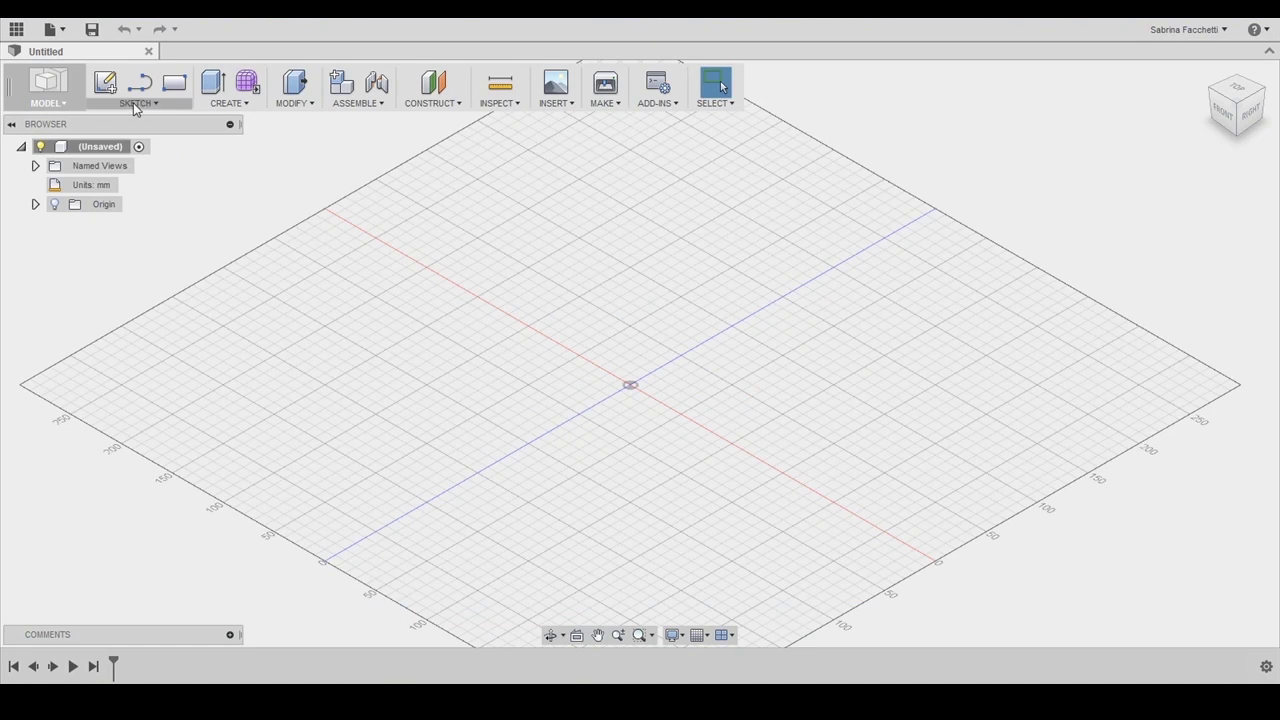
# - Start an inscribed polygon on the ground plane, centred on the origin
pyautogui.click(134, 103)
pyautogui.moveTo(138, 211)
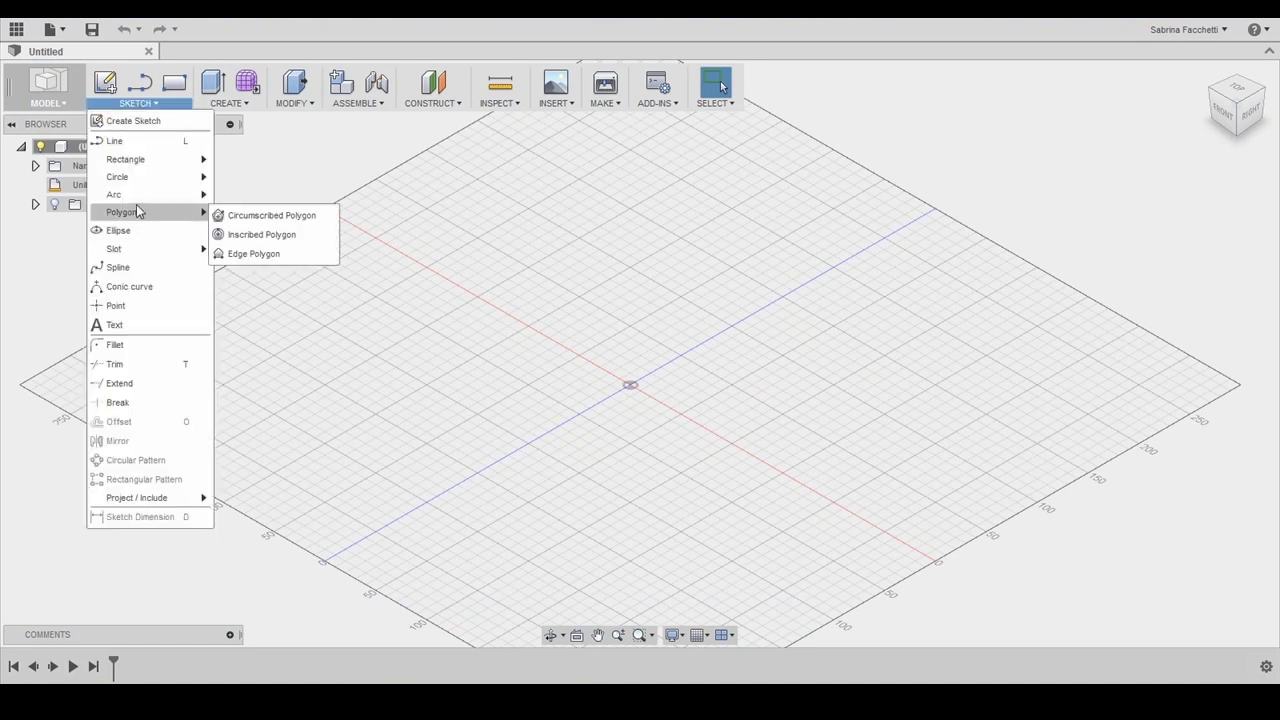
pyautogui.click(241, 238)
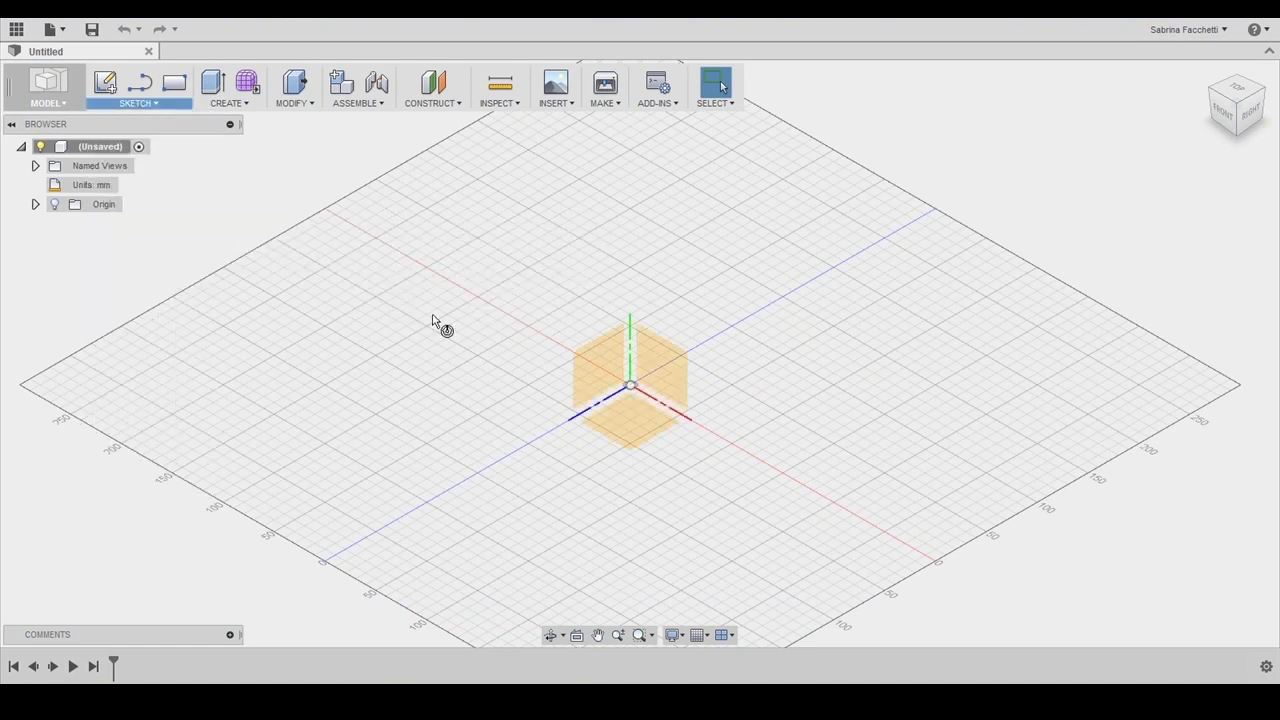
pyautogui.click(627, 413)
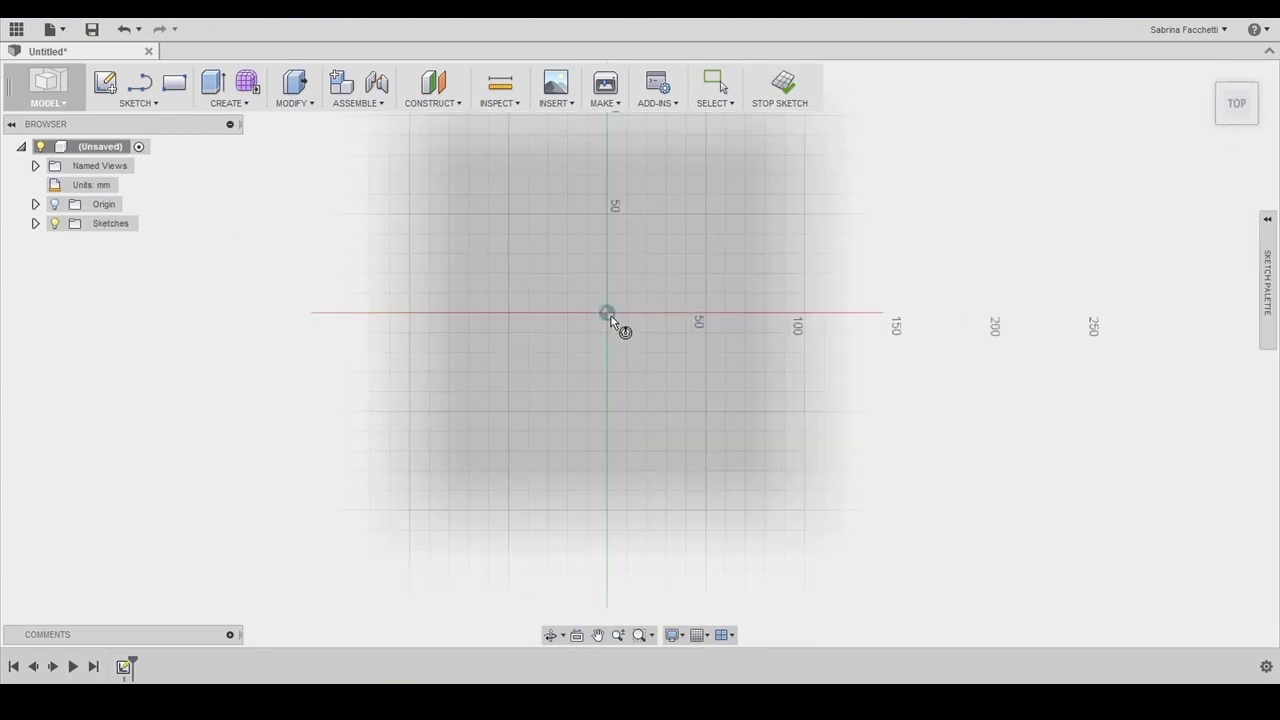
pyautogui.click(611, 316)
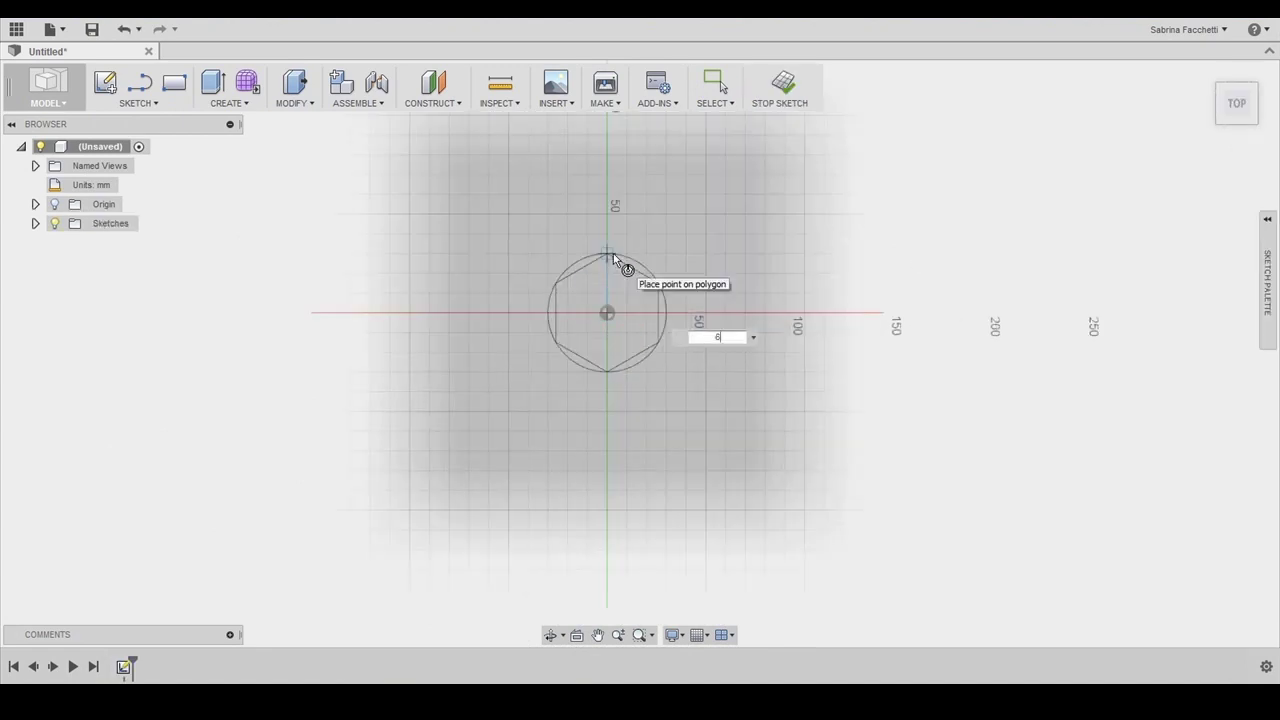
# - Give the polygon a 25 mm radius and 16 sides
pyautogui.write('25')
pyautogui.press('Tab')
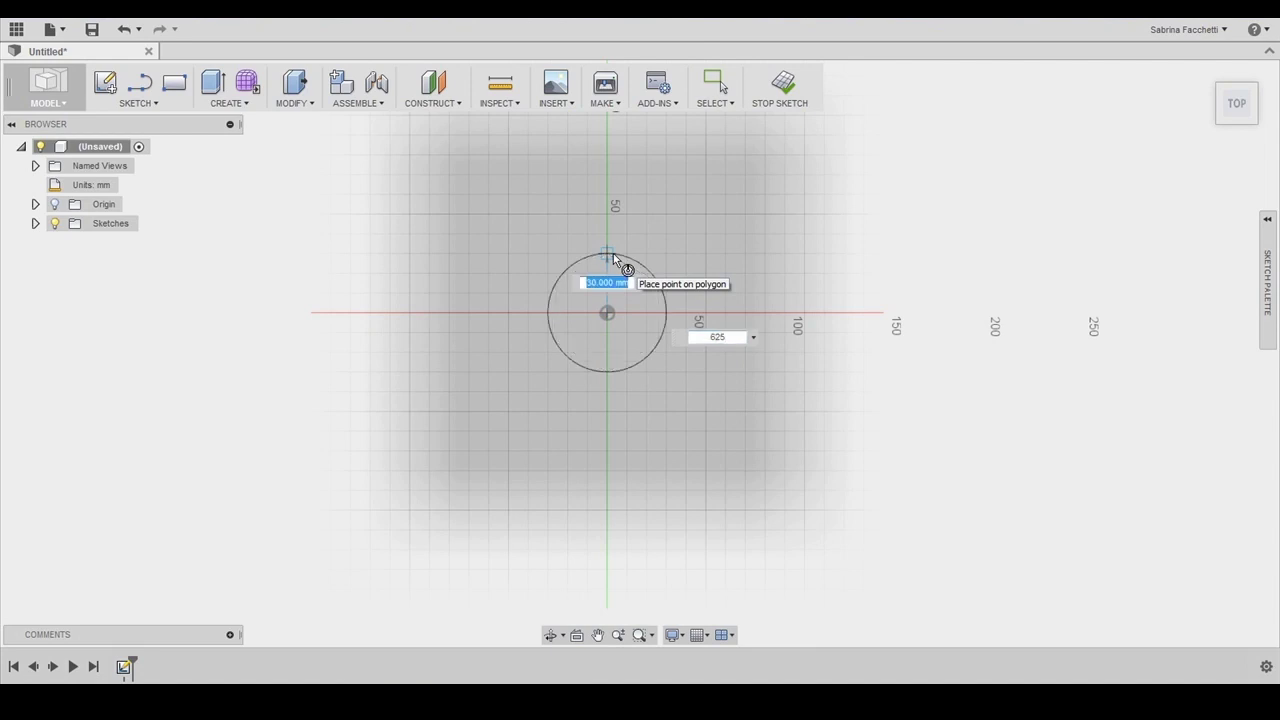
pyautogui.write('25')
pyautogui.press('Tab')
pyautogui.write('16')
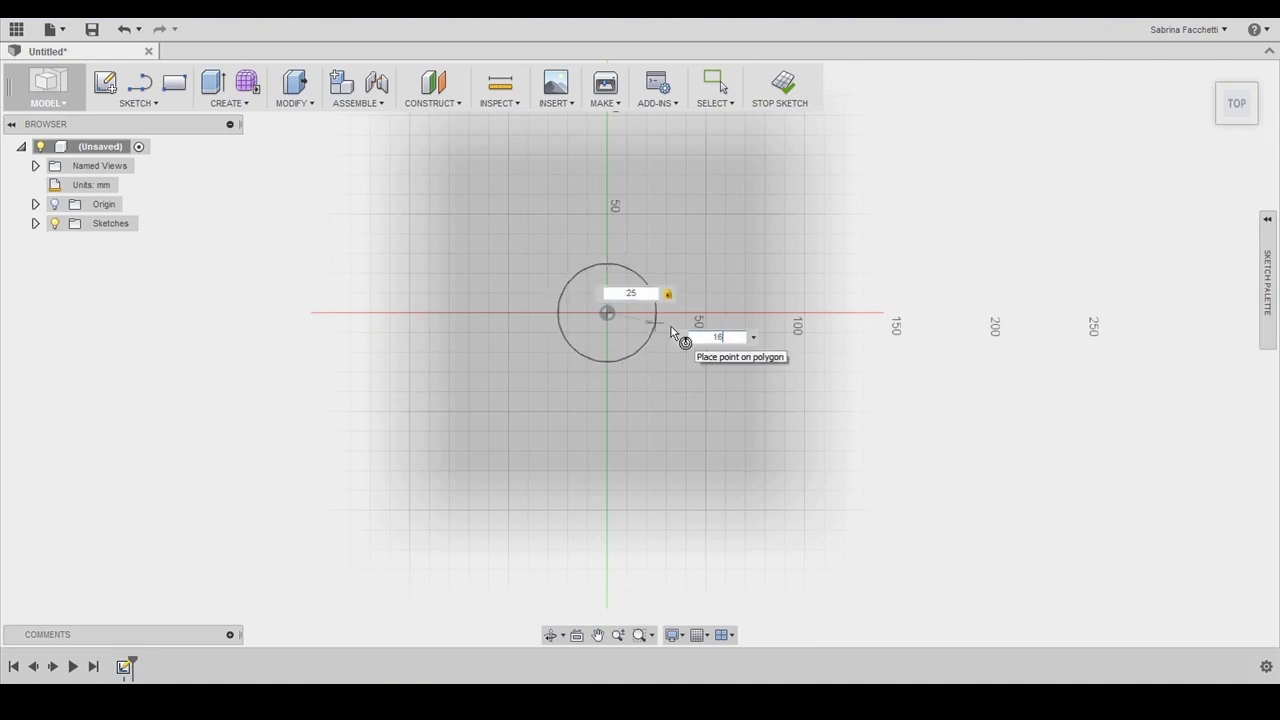
pyautogui.press('Return')
pyautogui.press('Escape')
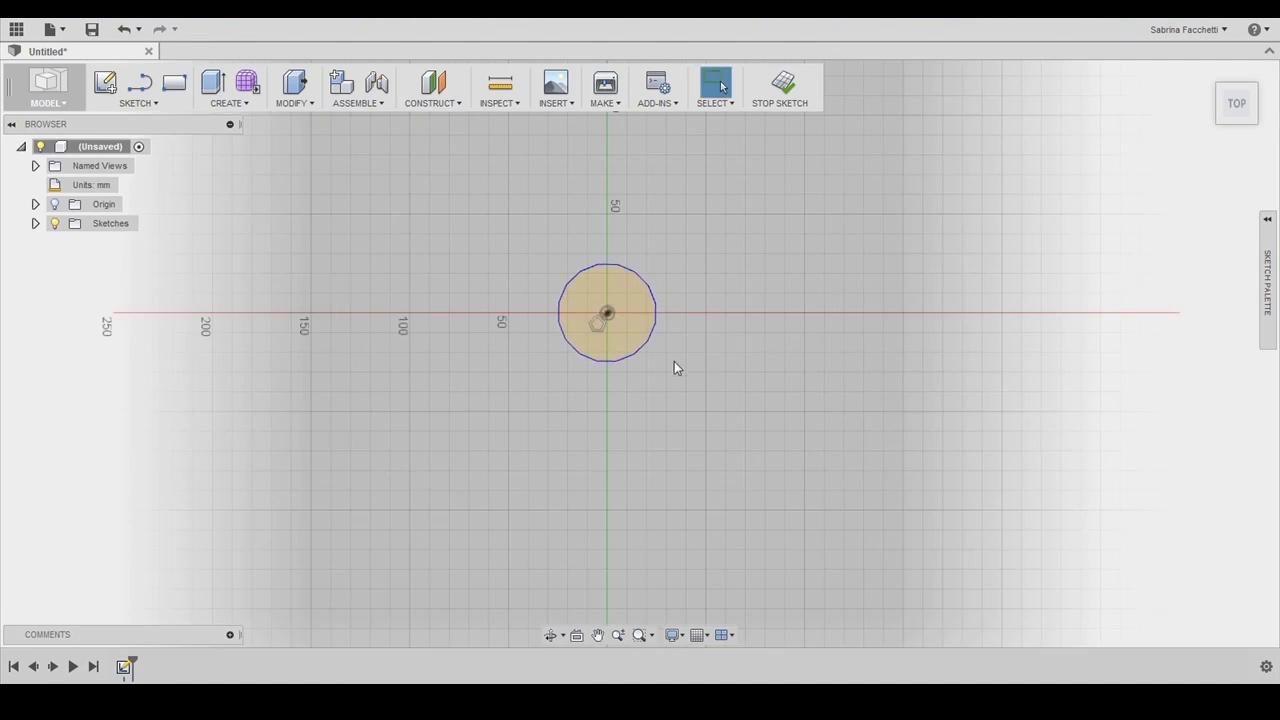
pyautogui.scroll(3, 700, 352)
pyautogui.click(228, 103)
# - Extrude the polygon profile 1 mm into a thin disc
pyautogui.click(240, 138)
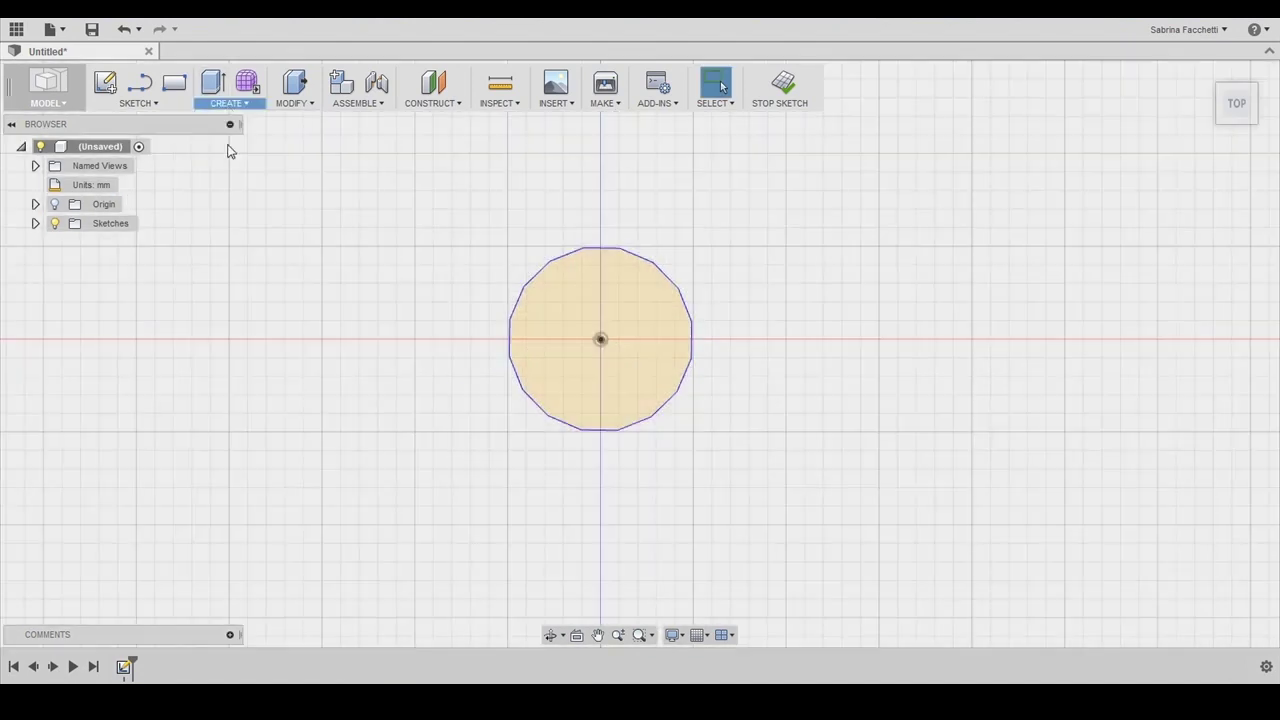
pyautogui.click(640, 315)
pyautogui.write('1')
pyautogui.press('Return')
# - Extrude the disc's top face 4.5 mm with a -35° taper
pyautogui.keyDown('shift'); pyautogui.moveTo(674, 408); pyautogui.dragTo(675, 347, button='middle'); pyautogui.keyUp('shift')
pyautogui.scroll(4, 587, 347)
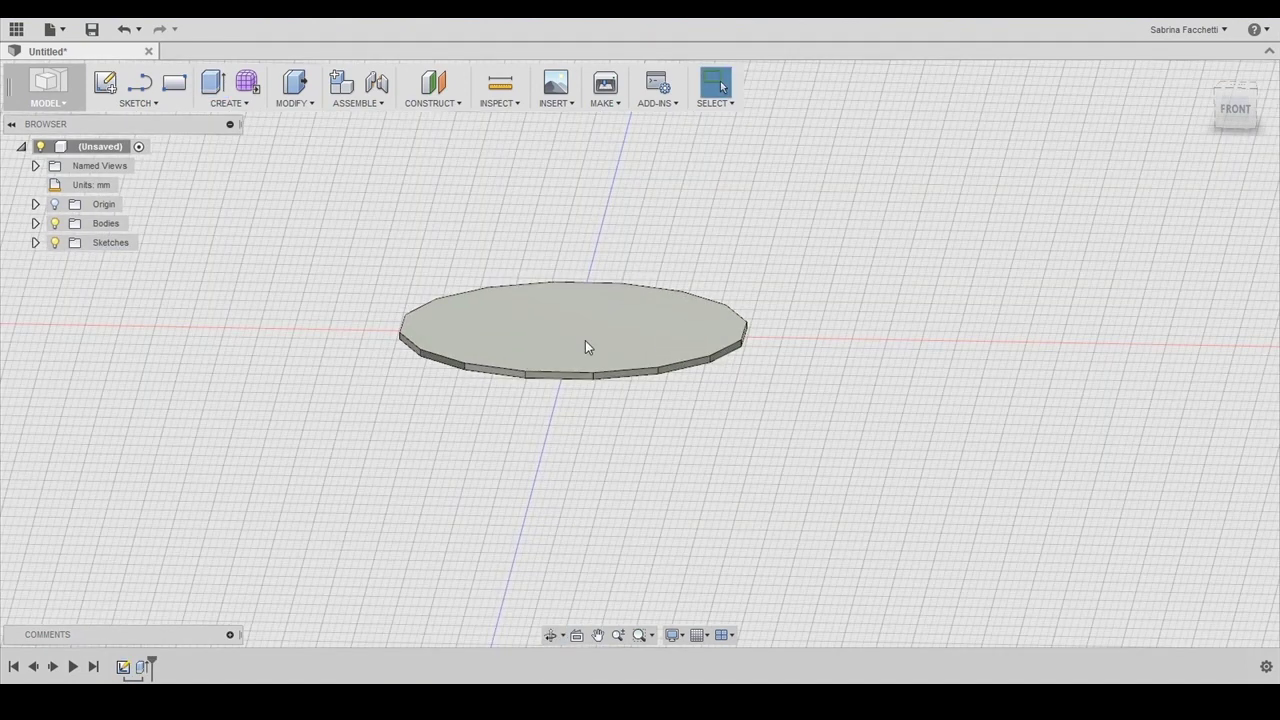
pyautogui.click(587, 327)
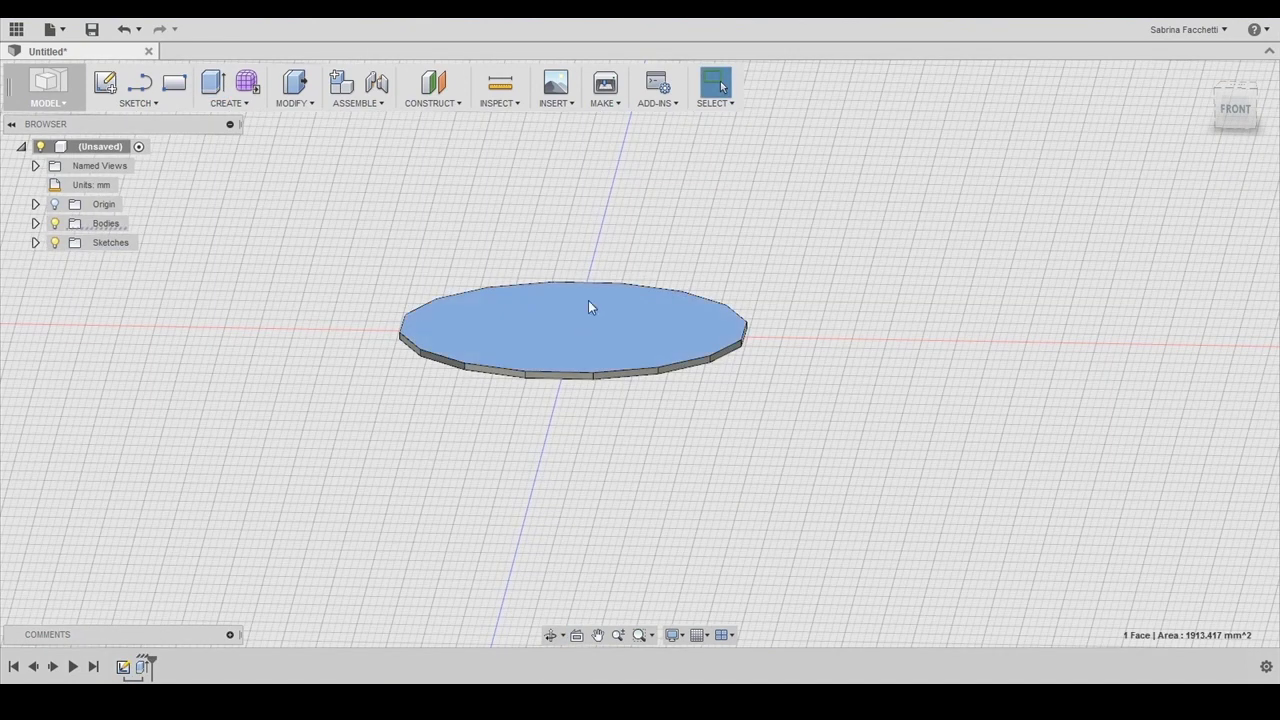
pyautogui.click(234, 108)
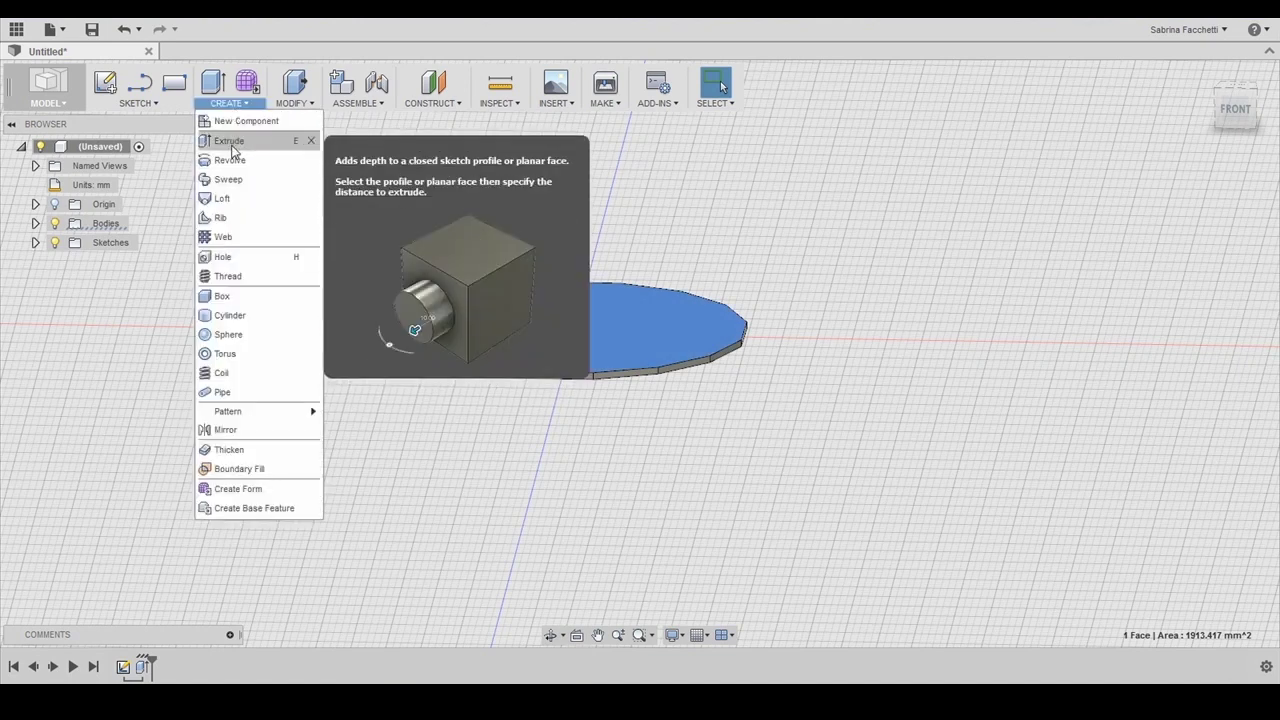
pyautogui.click(232, 148)
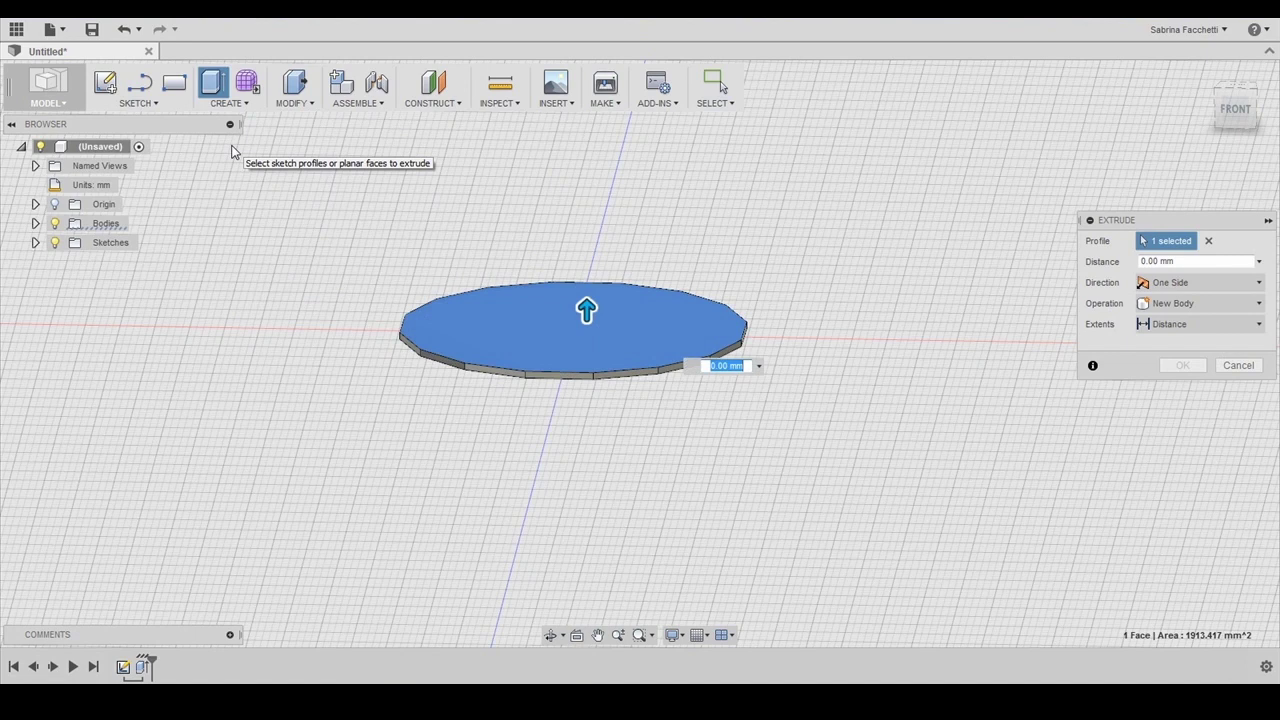
pyautogui.write('4.5')
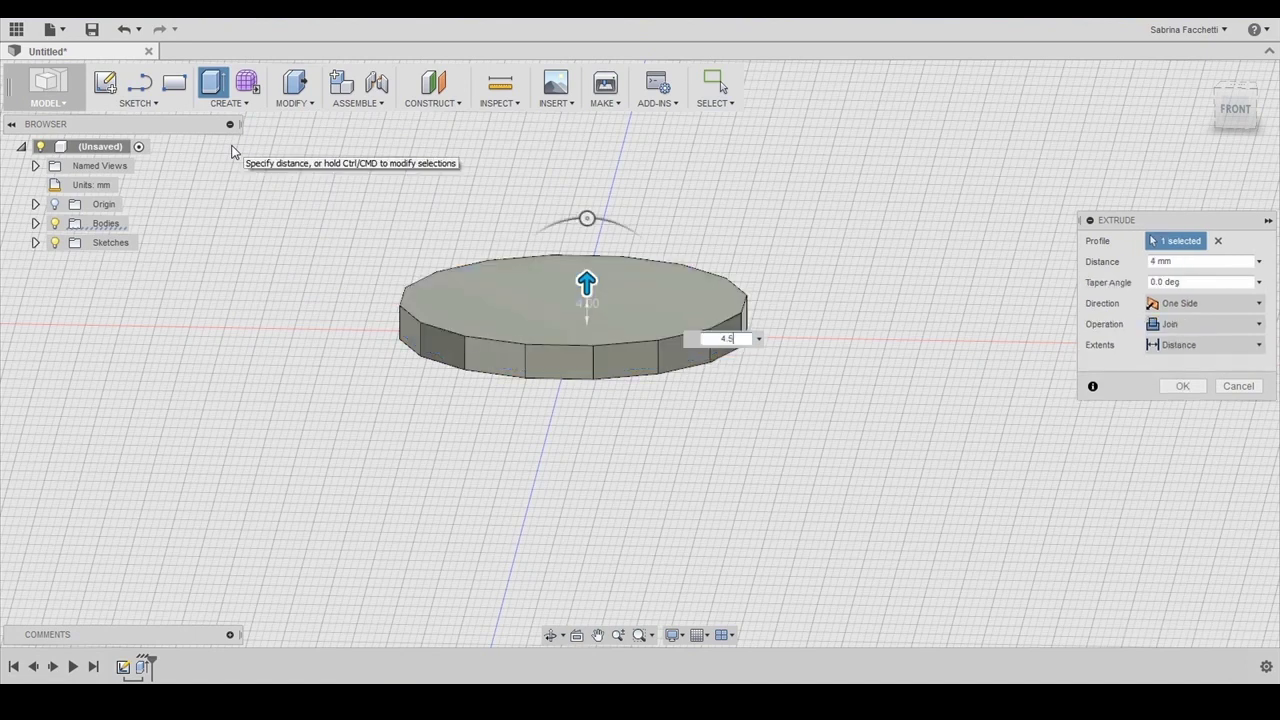
pyautogui.press('Tab')
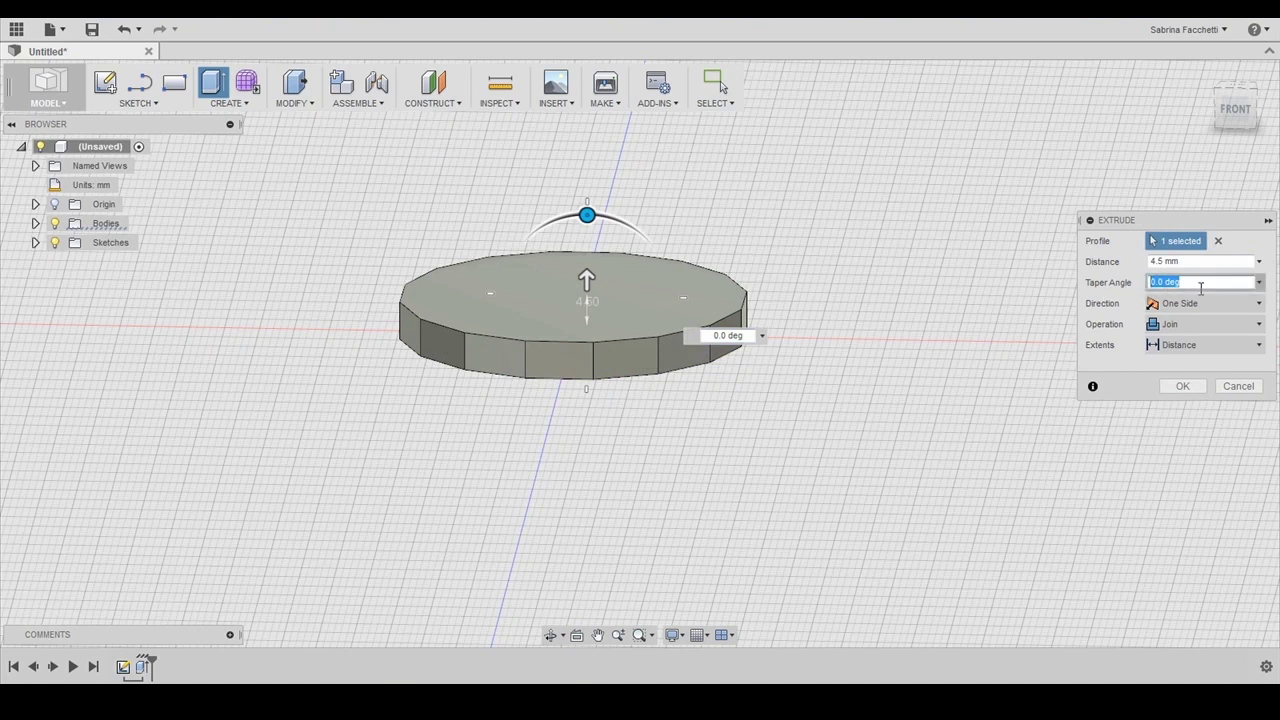
pyautogui.write('-35')
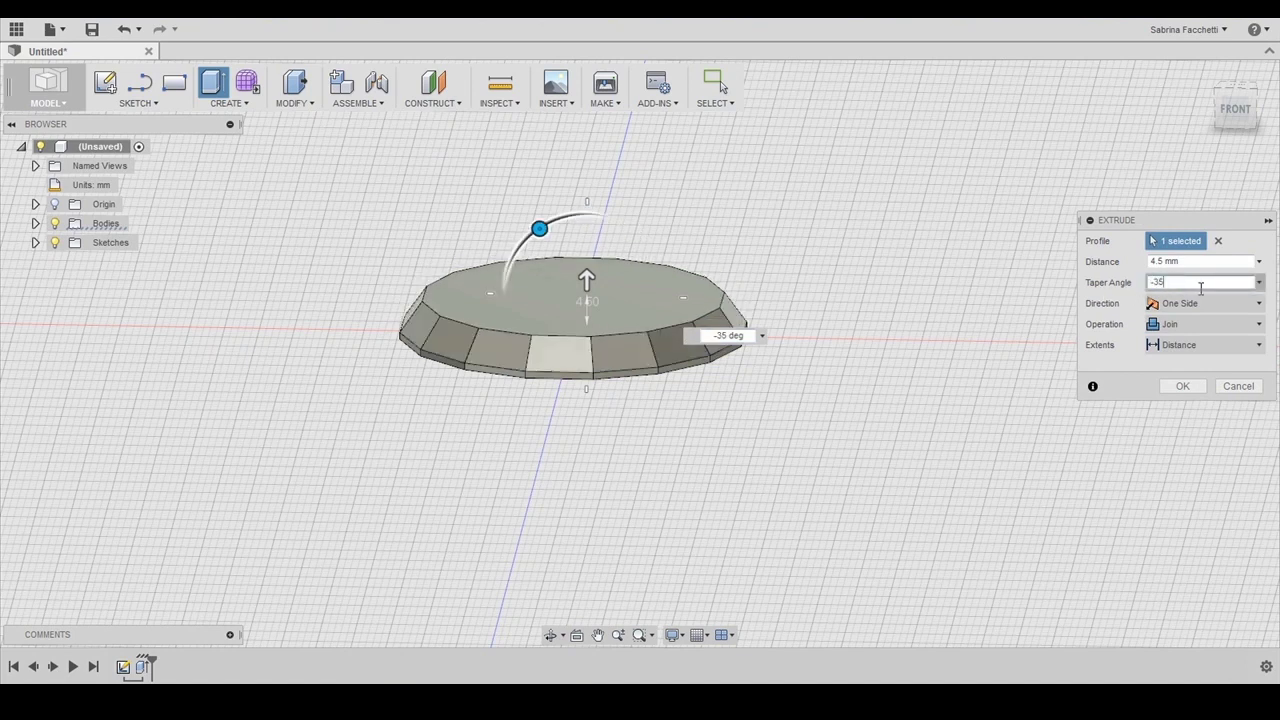
pyautogui.click(1183, 386)
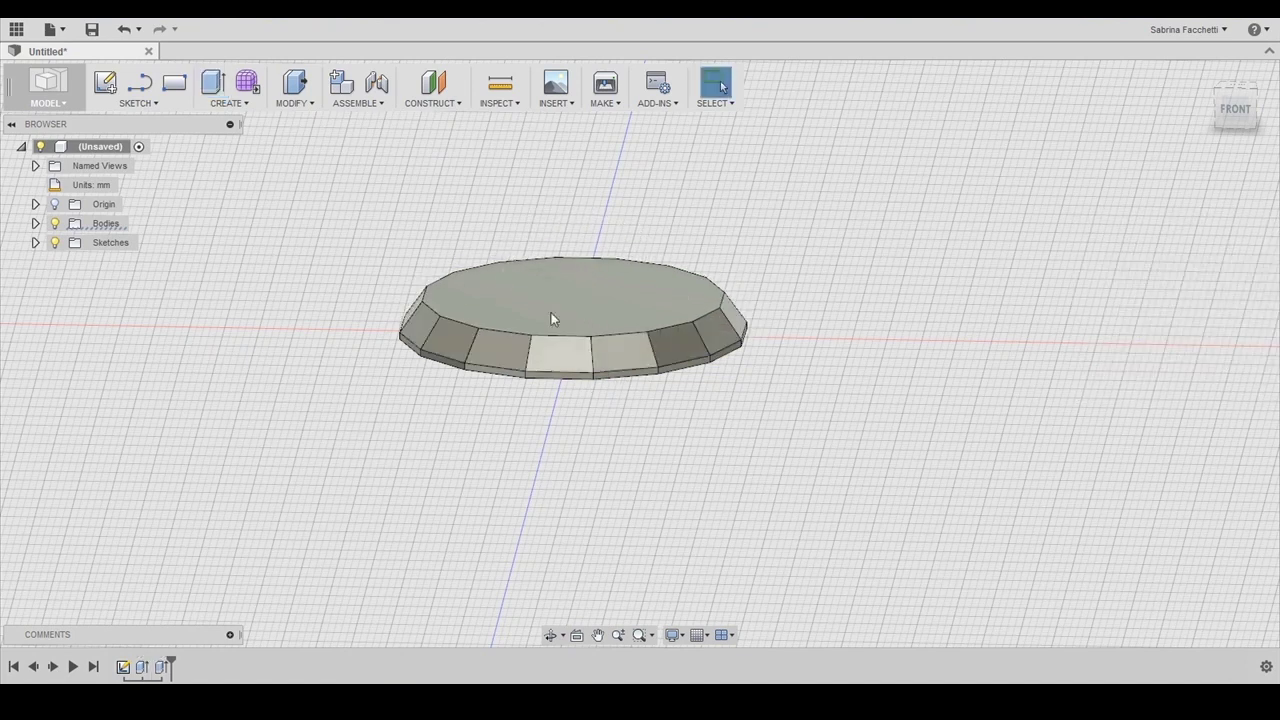
pyautogui.scroll(3, 604, 320)
pyautogui.moveTo(604, 320); pyautogui.dragTo(611, 437, button='middle')
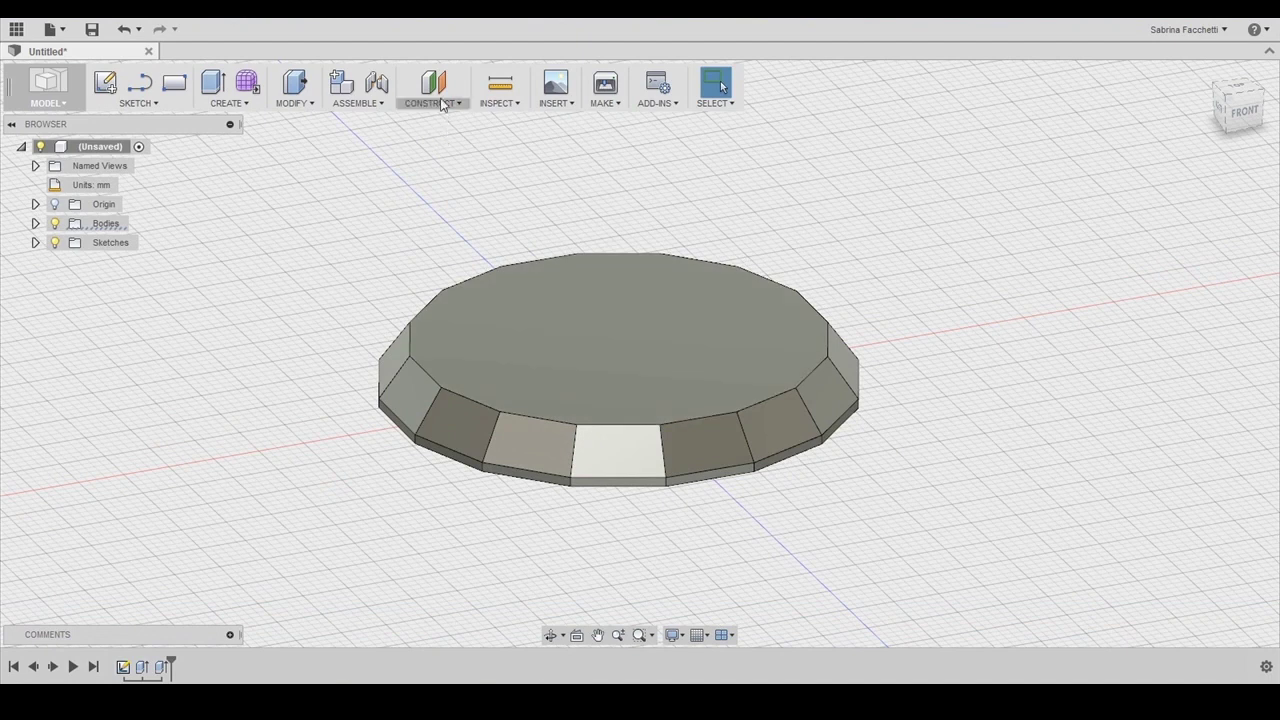
# - Create Plane1 through three corners of a front facet and select it in the browser
pyautogui.click(444, 104)
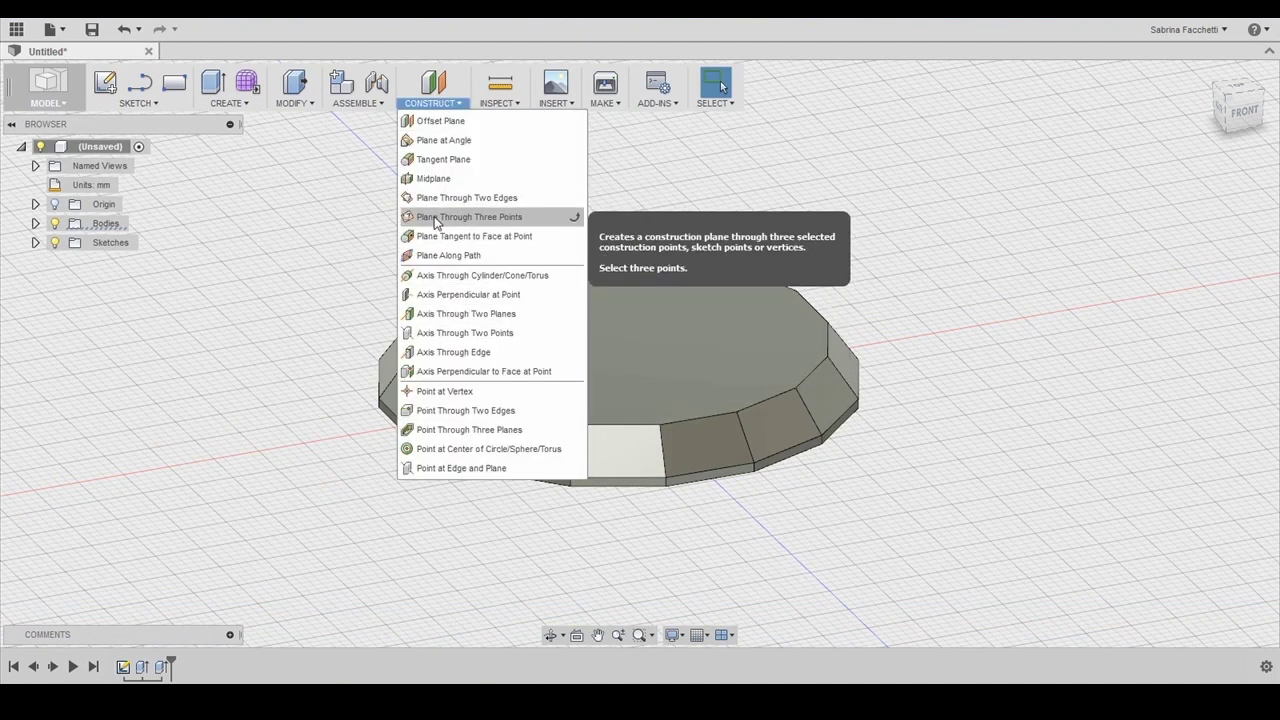
pyautogui.press('Escape')
pyautogui.scroll(5, 557, 447)
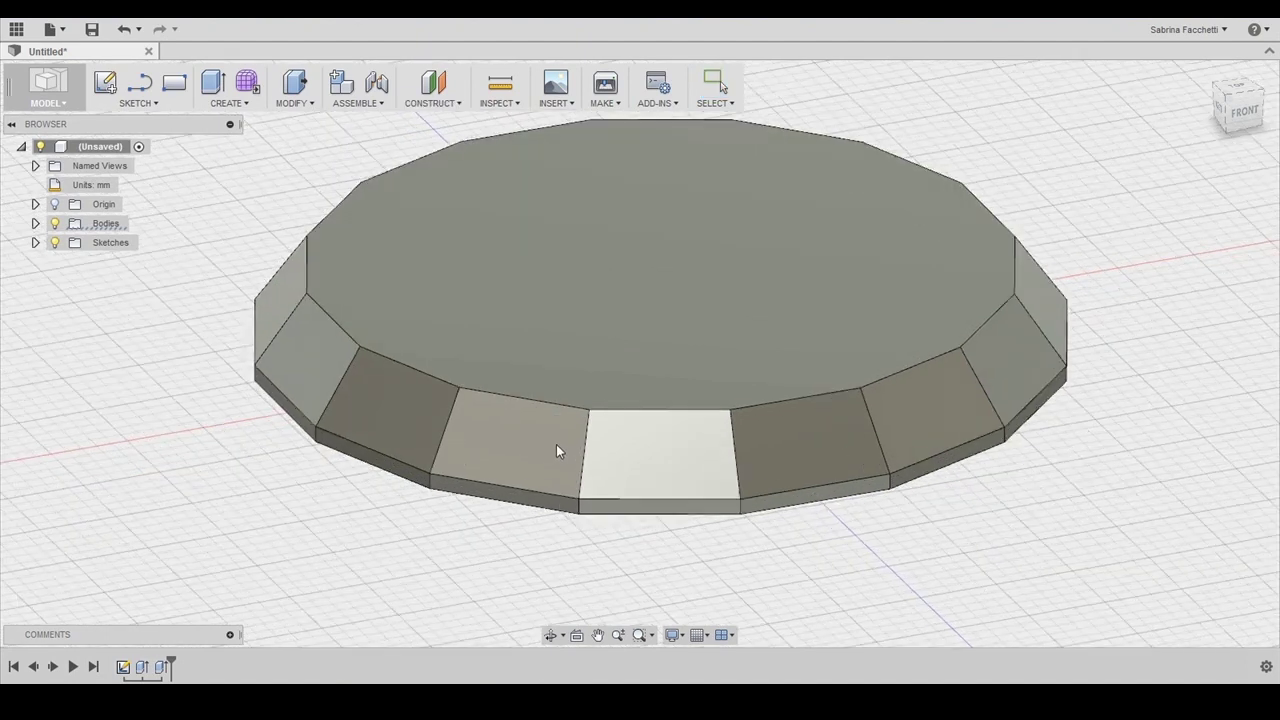
pyautogui.click(451, 381)
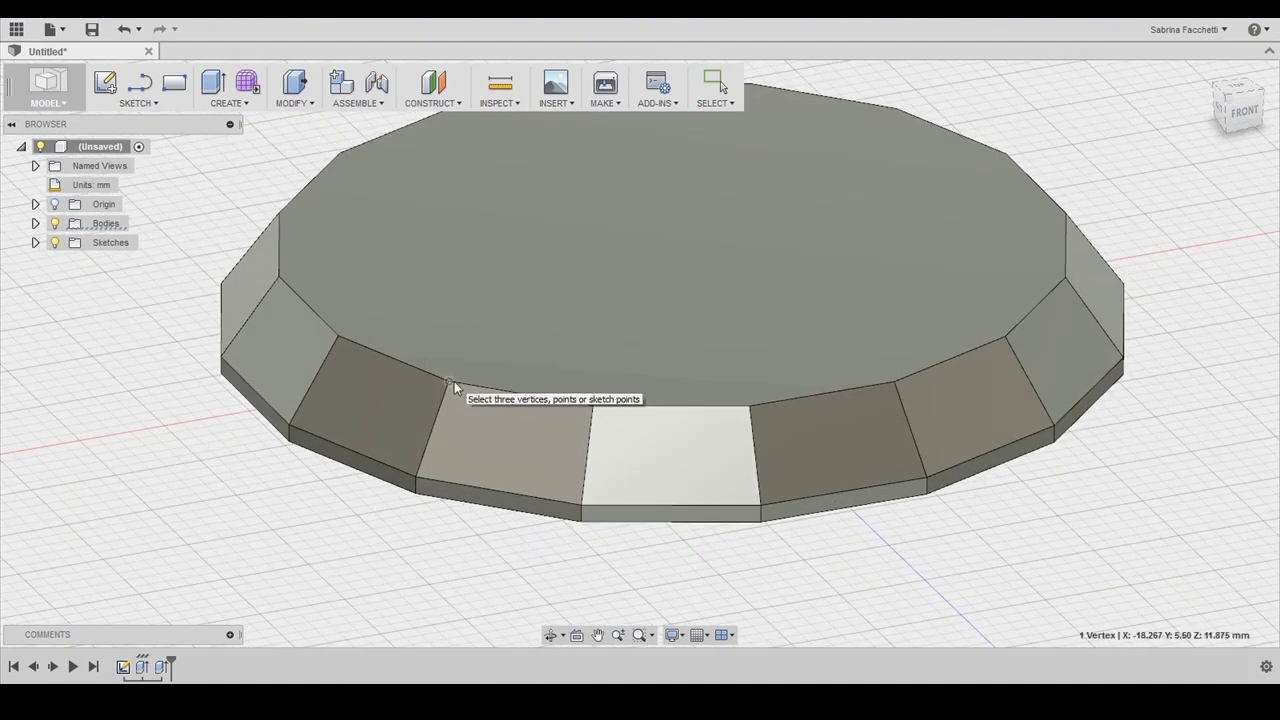
pyautogui.click(583, 510)
pyautogui.click(750, 405)
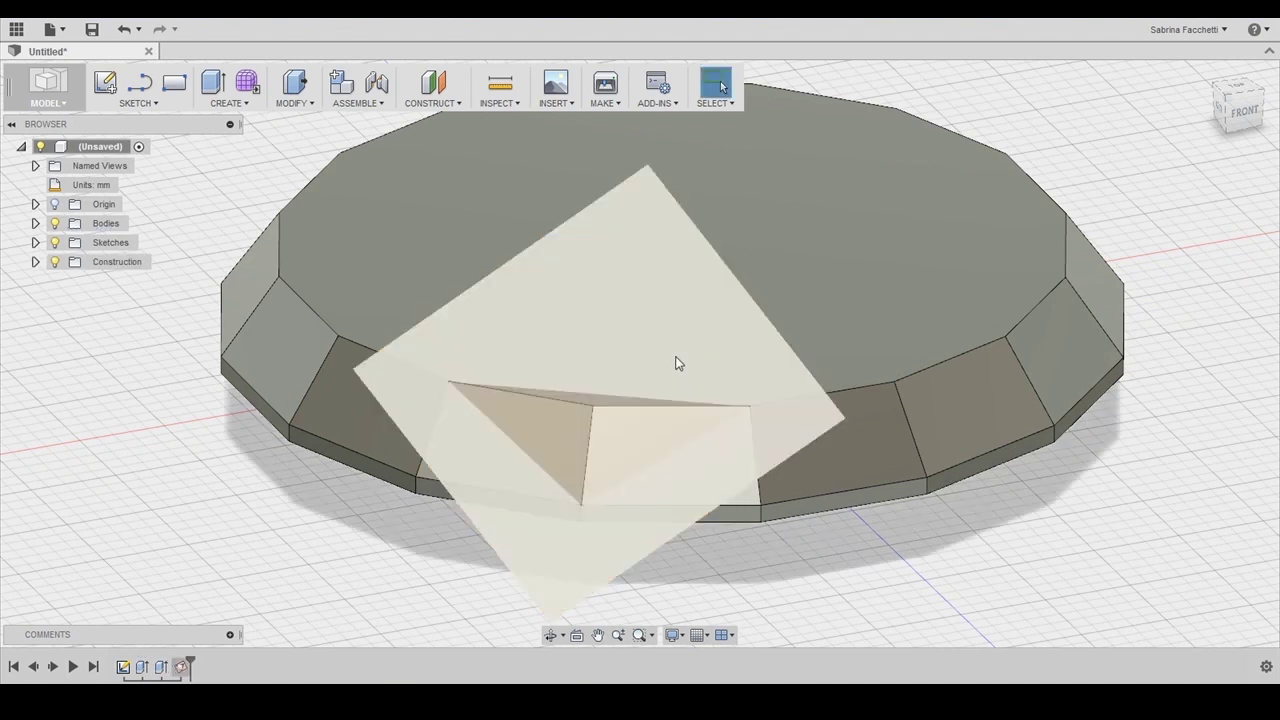
pyautogui.click(35, 261)
pyautogui.click(113, 283)
# - On Plane1, draw a closed triangle joining two top-rim corners and the lower corner between them
pyautogui.click(138, 103)
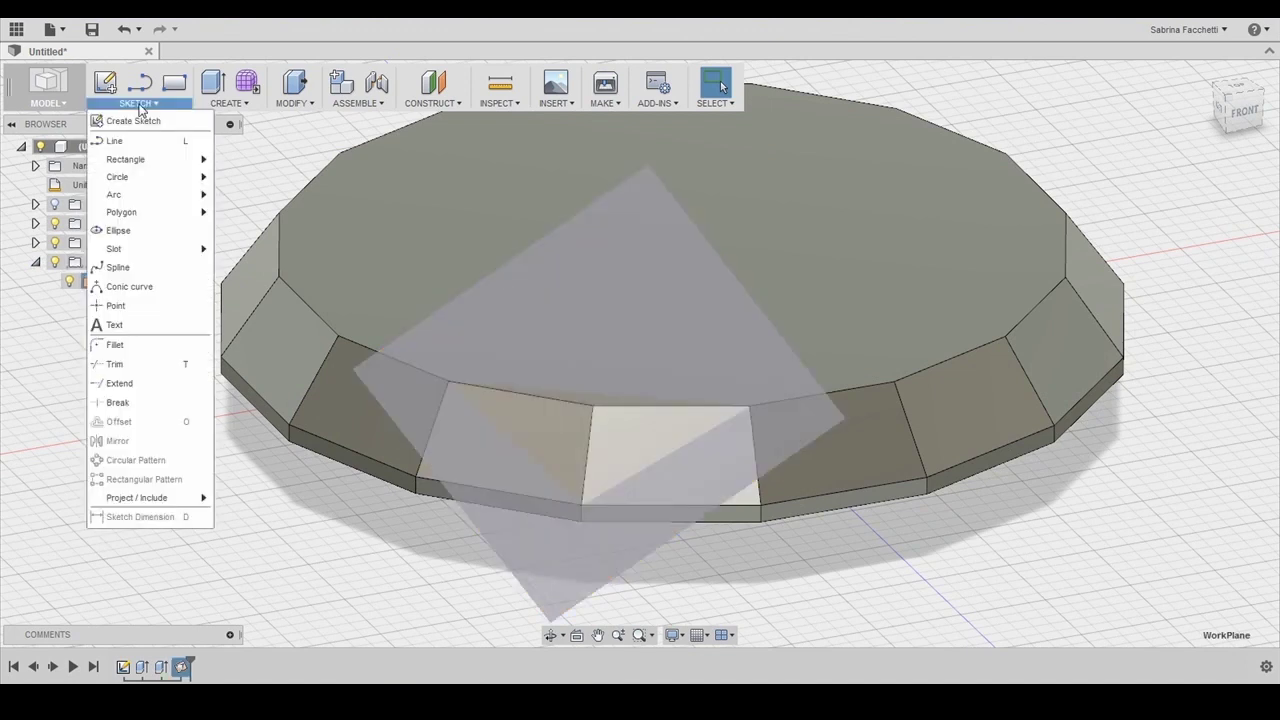
pyautogui.click(114, 141)
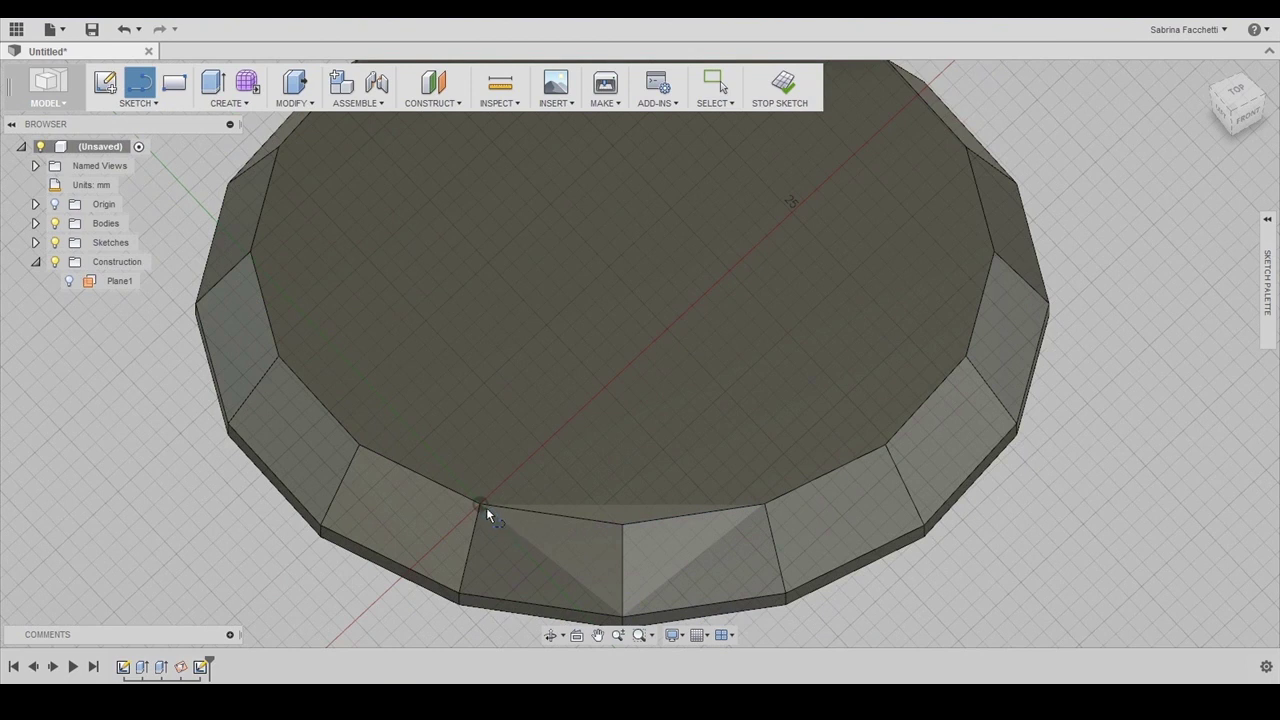
pyautogui.click(481, 506)
pyautogui.click(623, 617)
pyautogui.click(765, 505)
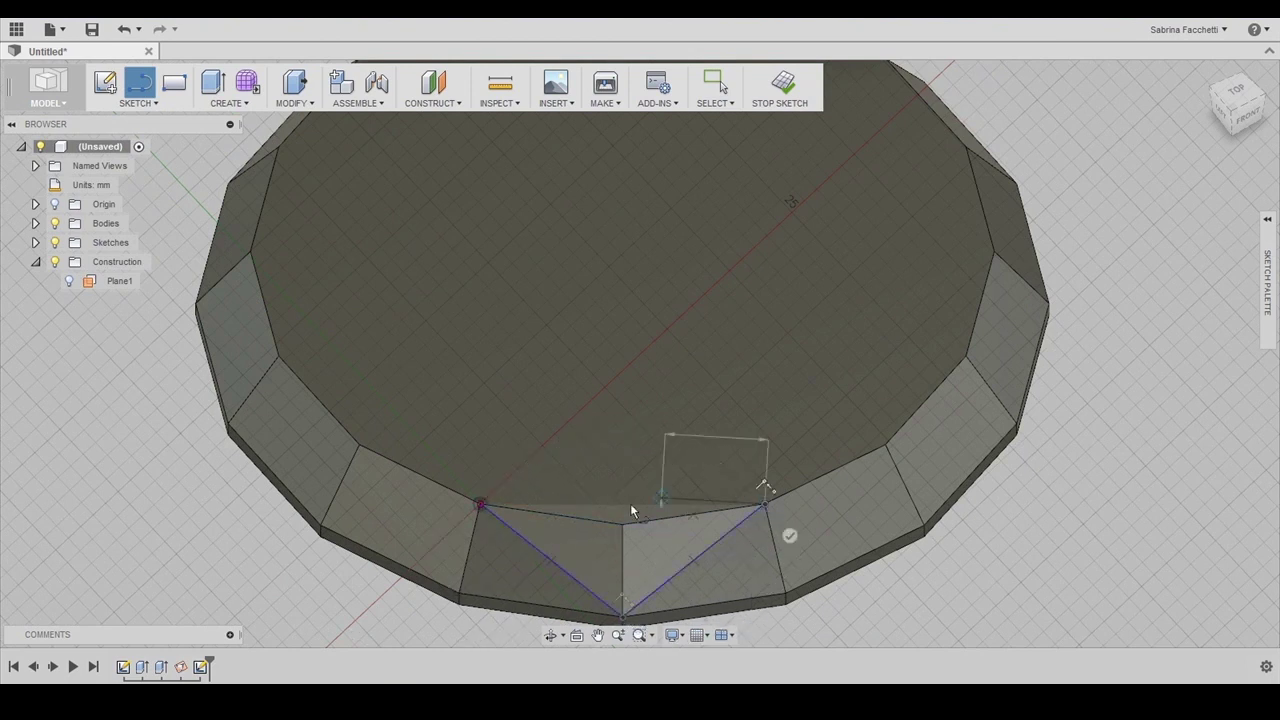
pyautogui.click(481, 505)
pyautogui.scroll(-3, 464, 487)
pyautogui.press('Escape')
pyautogui.keyDown('shift'); pyautogui.moveTo(827, 546); pyautogui.dragTo(621, 483, button='middle'); pyautogui.keyUp('shift')
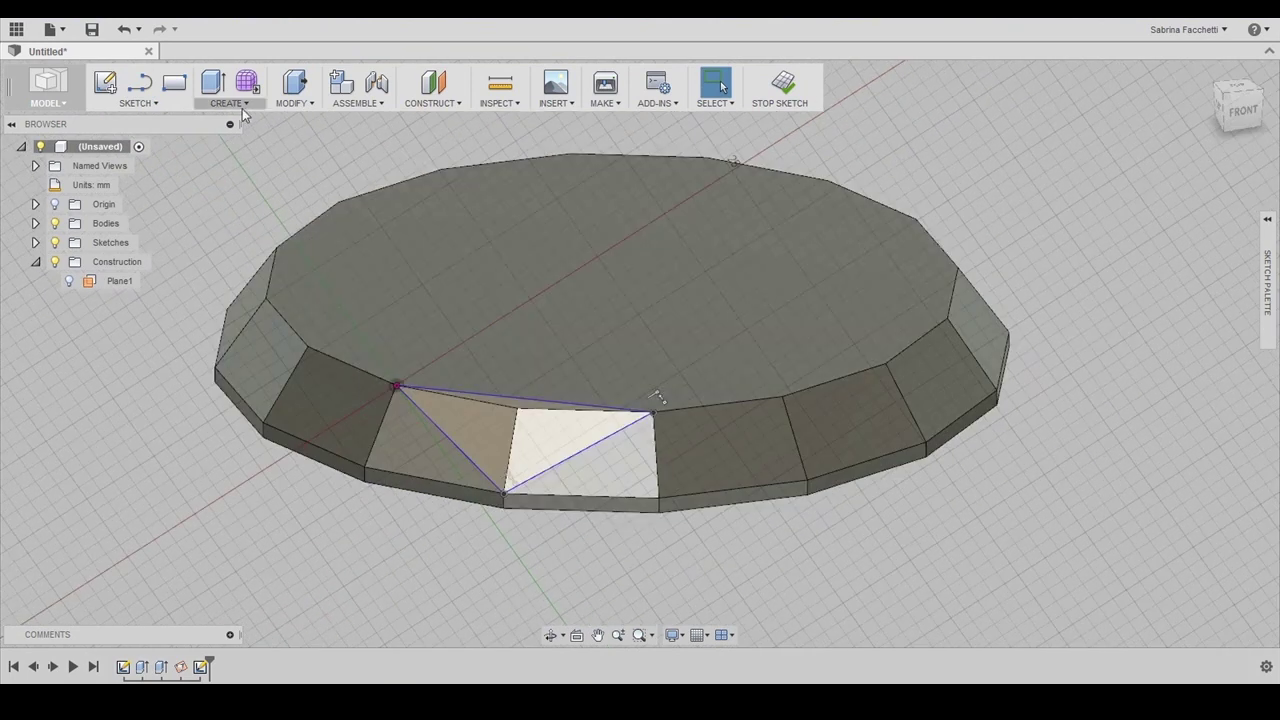
pyautogui.click(242, 108)
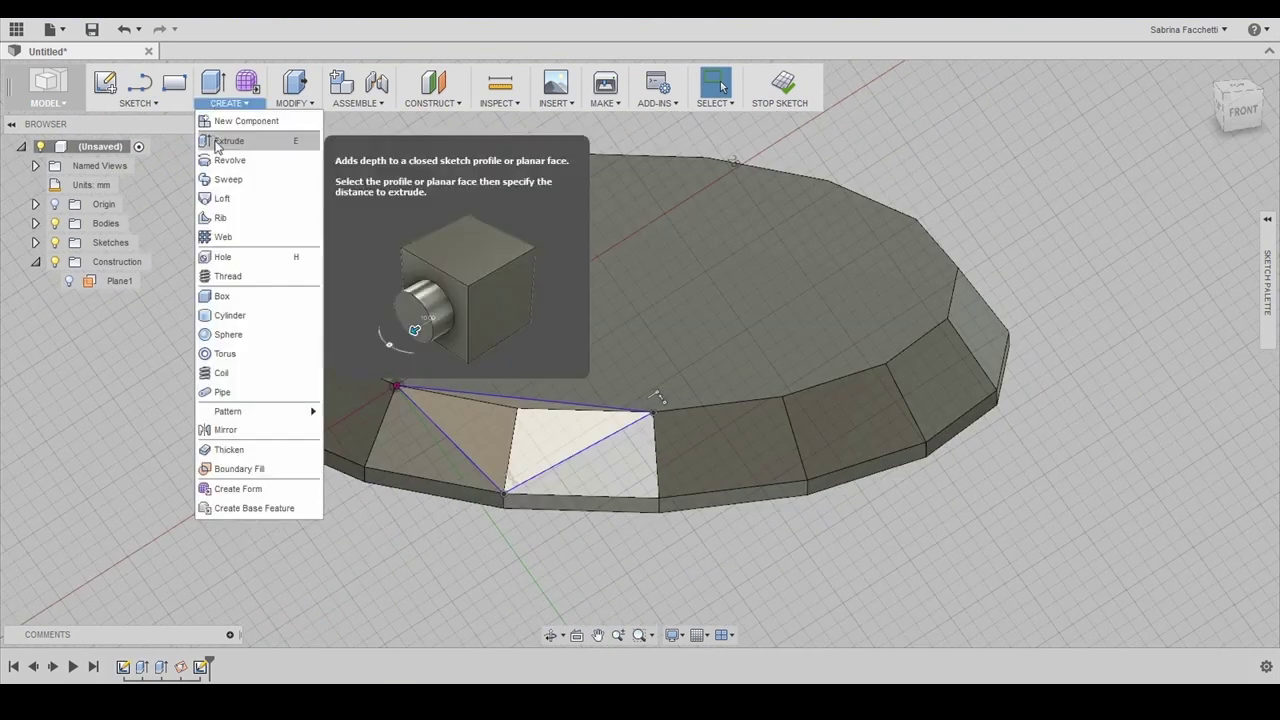
# - Start an extrusion and set the selection filter to allow all item types
pyautogui.click(226, 141)
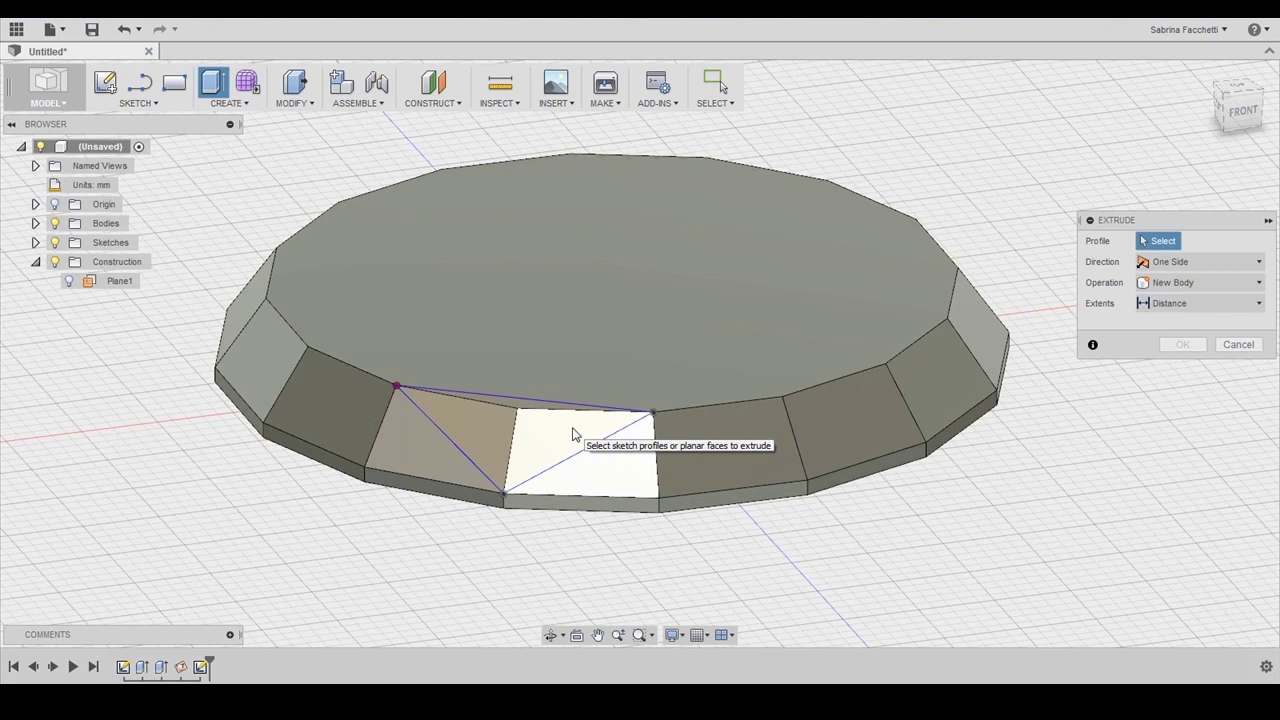
pyautogui.click(708, 106)
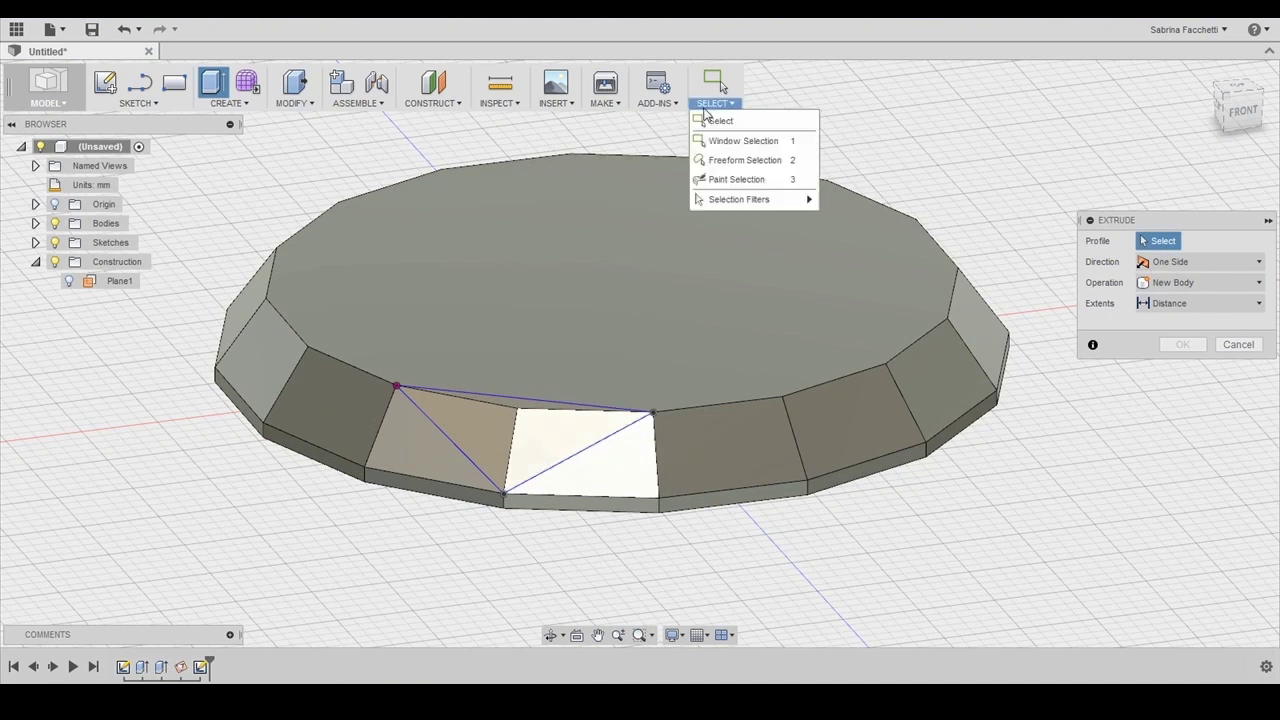
pyautogui.moveTo(714, 199)
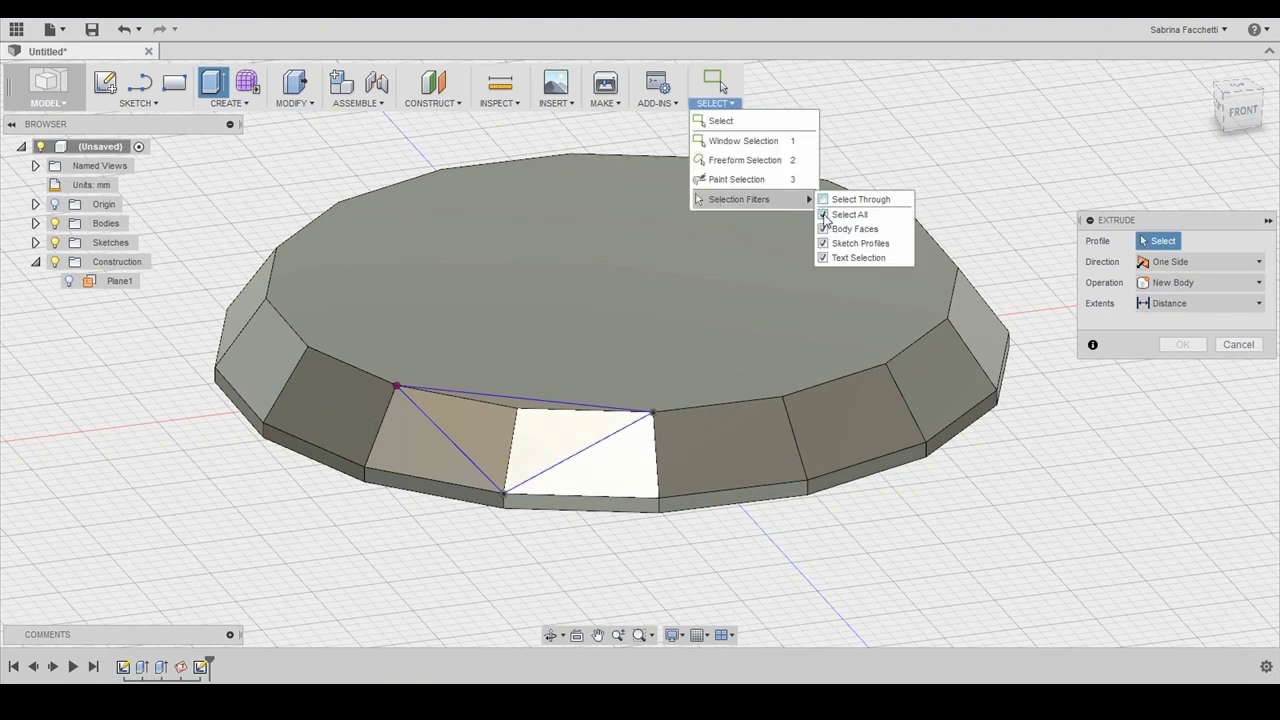
pyautogui.click(824, 215)
# - Cut the triangle 10 mm into the rim's front and zoom to inspect the facet
pyautogui.click(560, 425)
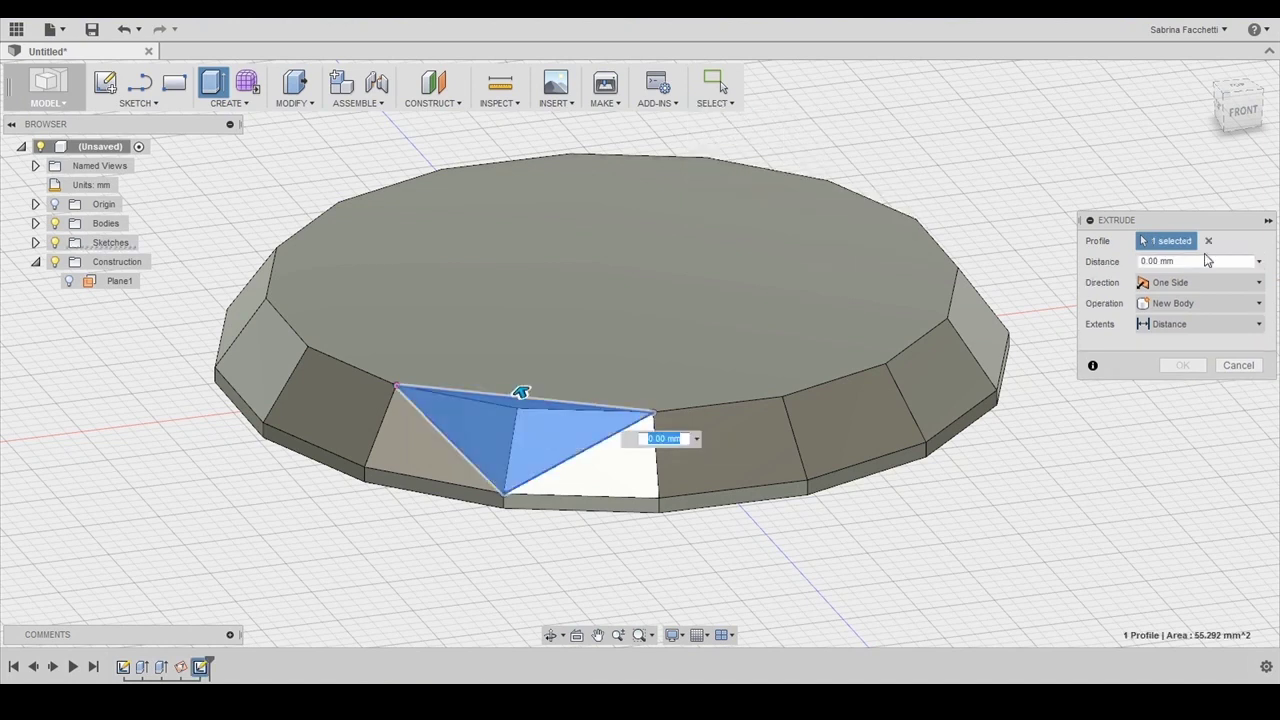
pyautogui.write('10')
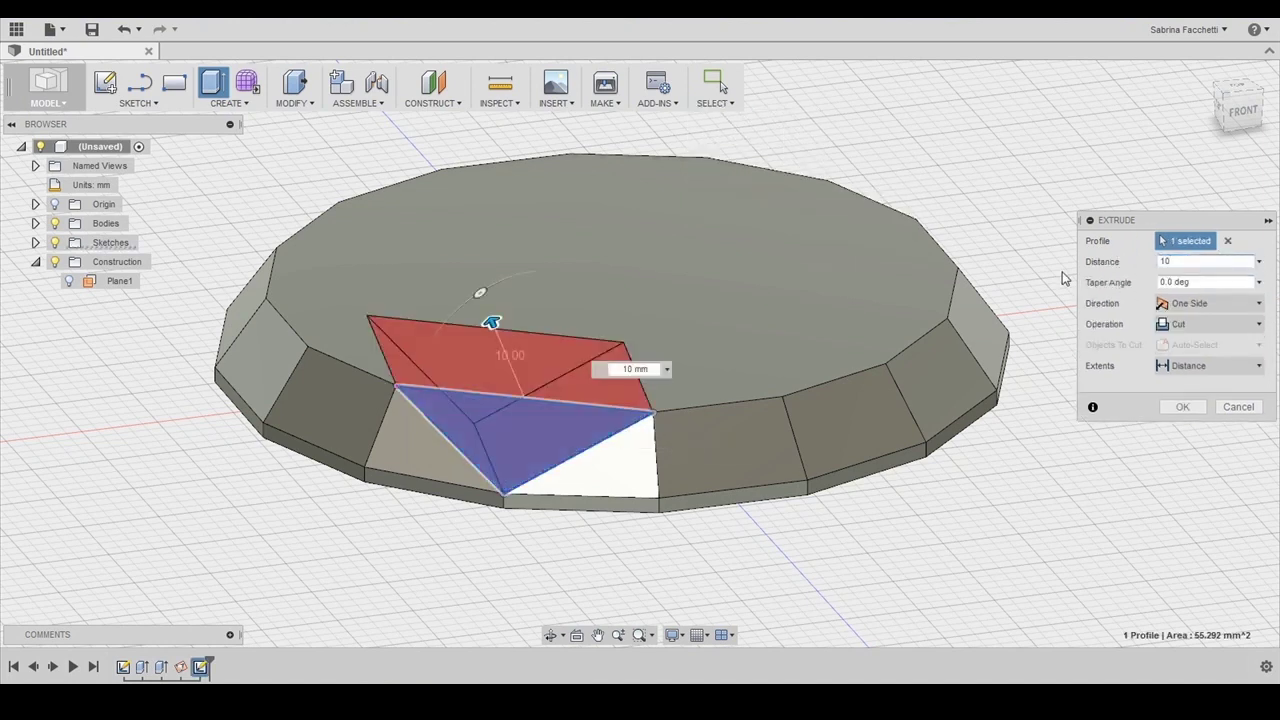
pyautogui.click(1183, 407)
pyautogui.scroll(-3, 983, 423)
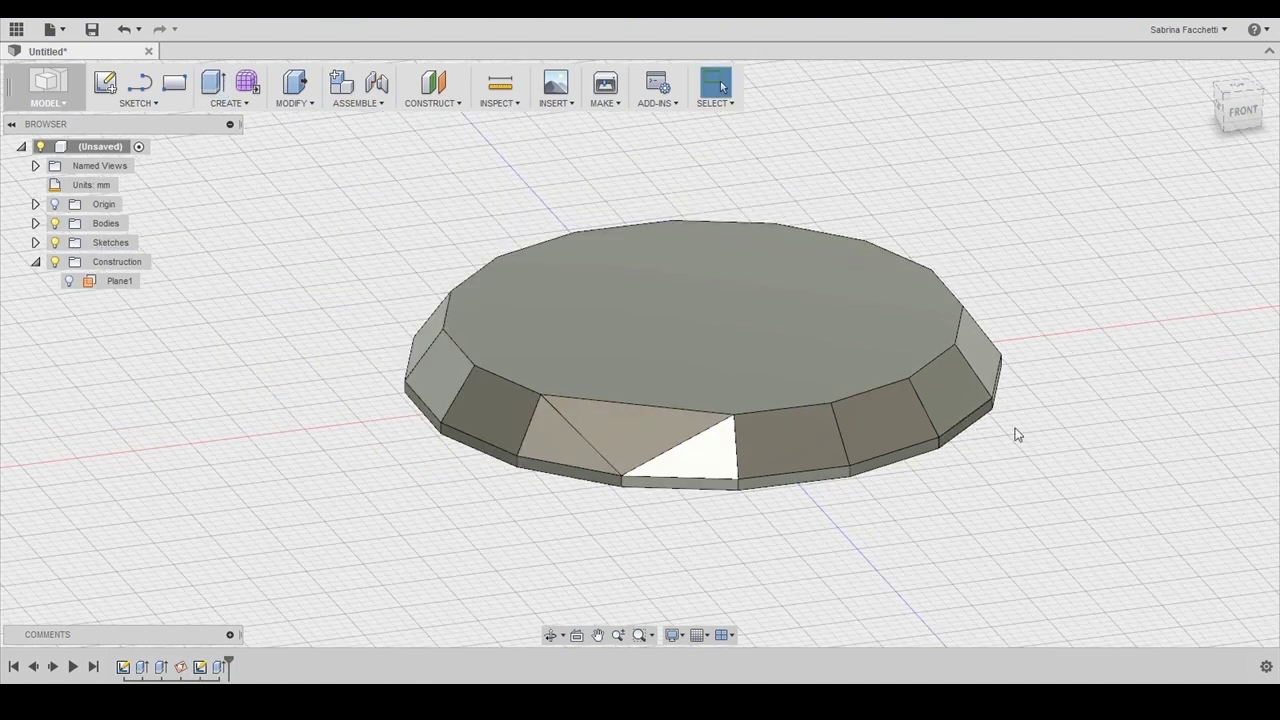
pyautogui.scroll(4, 643, 543)
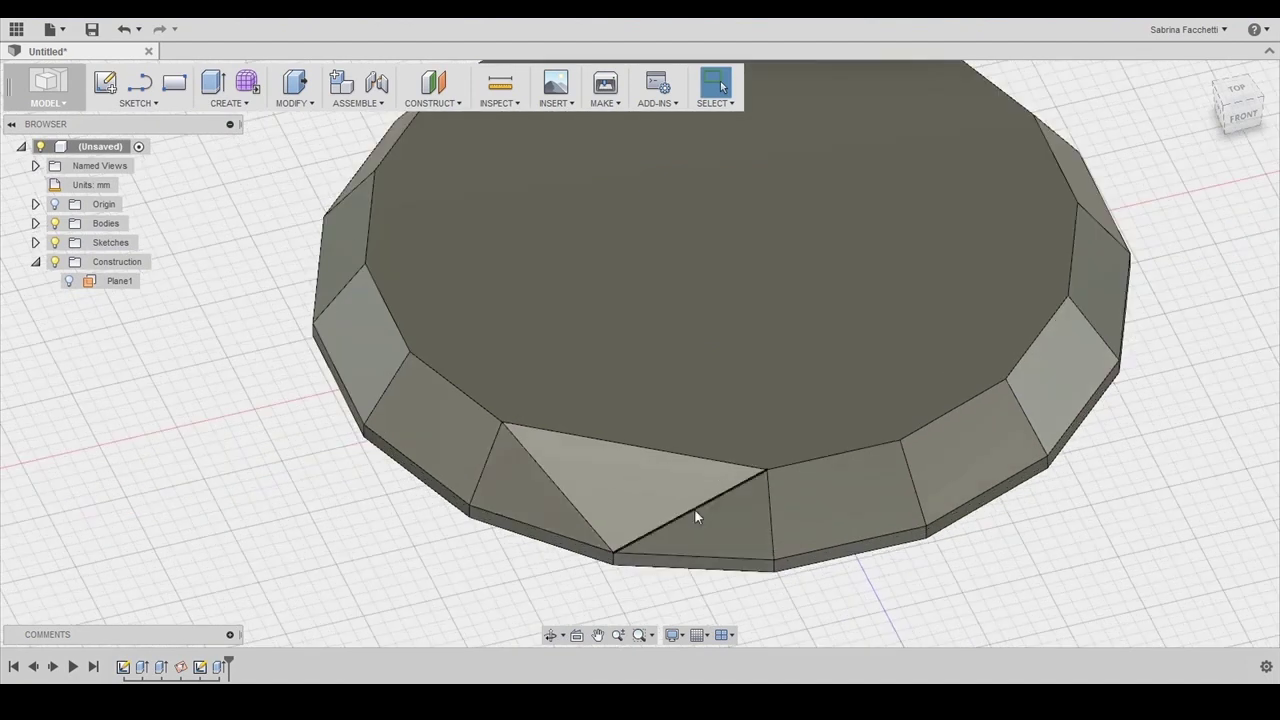
pyautogui.scroll(-2, 779, 292)
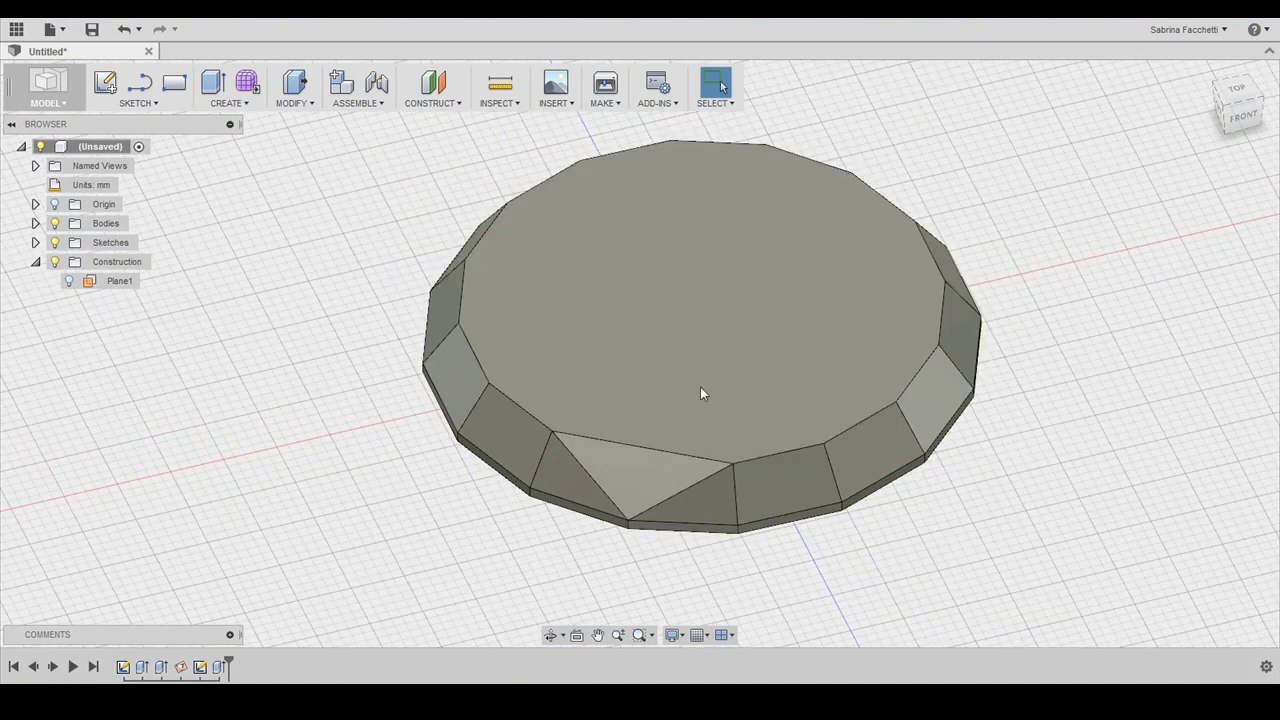
# - Circular-pattern the triangular facet face 8 times around the vertical centre axis
pyautogui.click(664, 462)
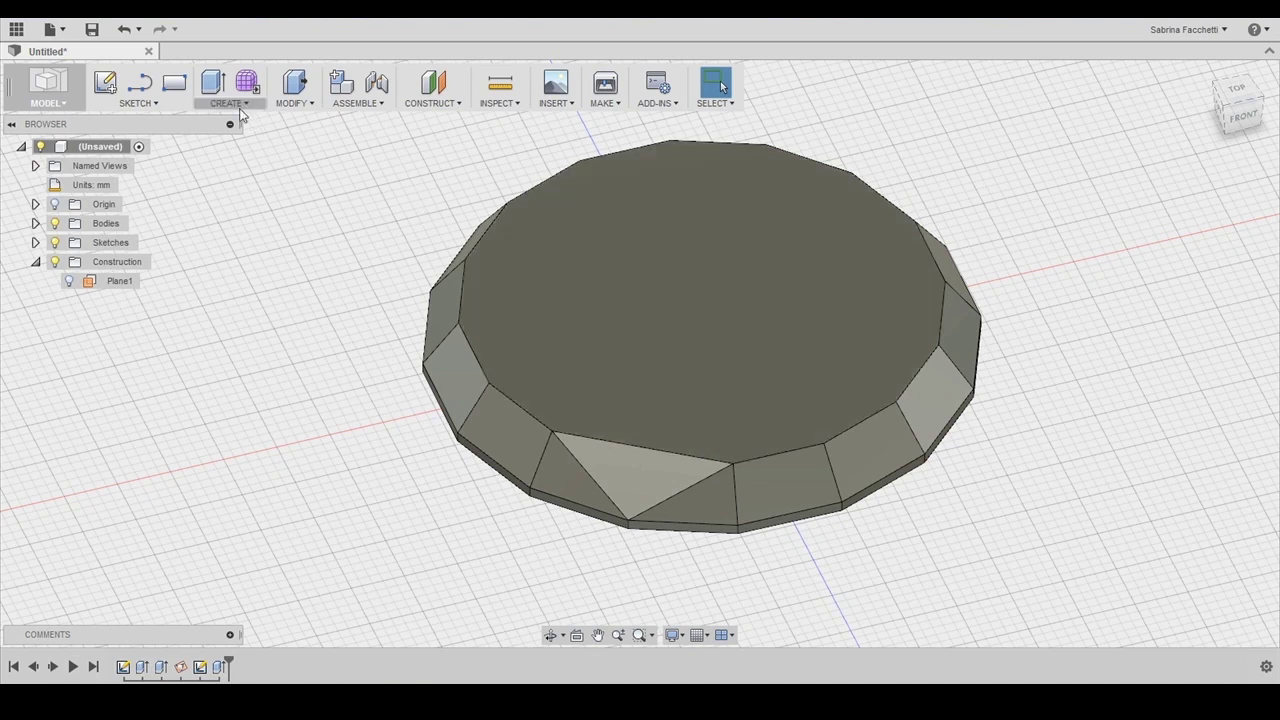
pyautogui.click(240, 110)
pyautogui.moveTo(258, 418)
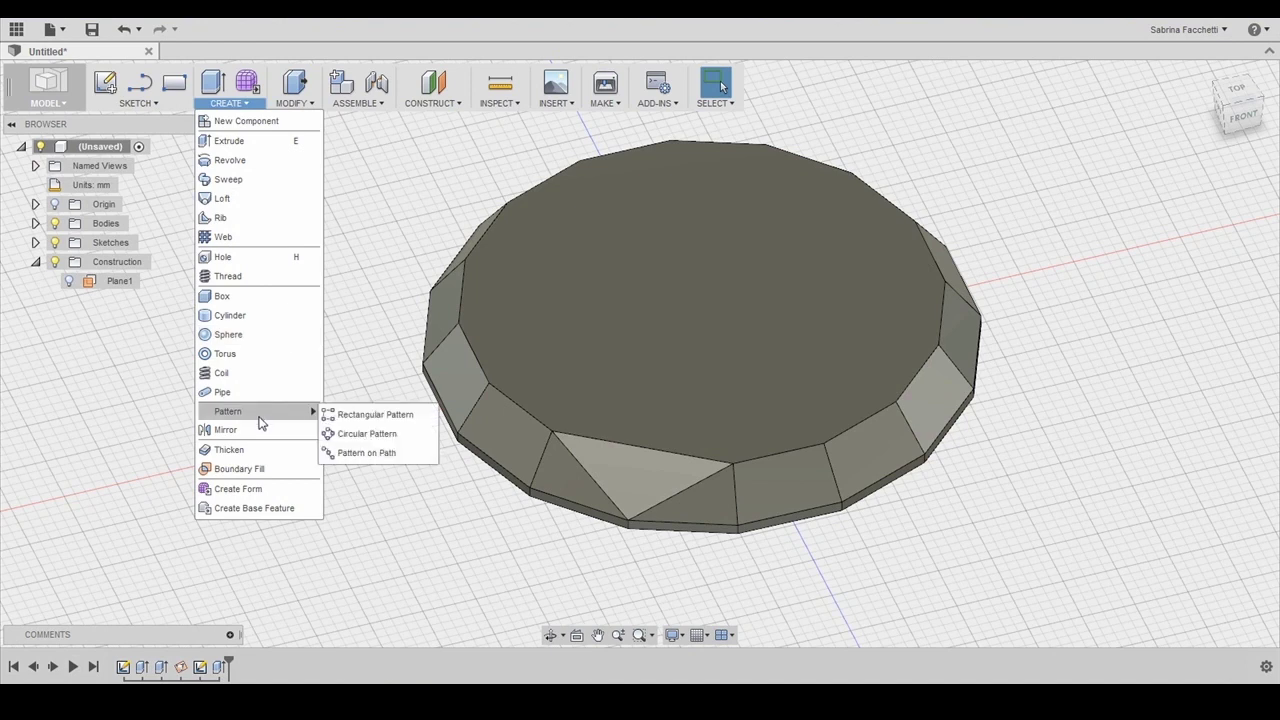
pyautogui.click(366, 437)
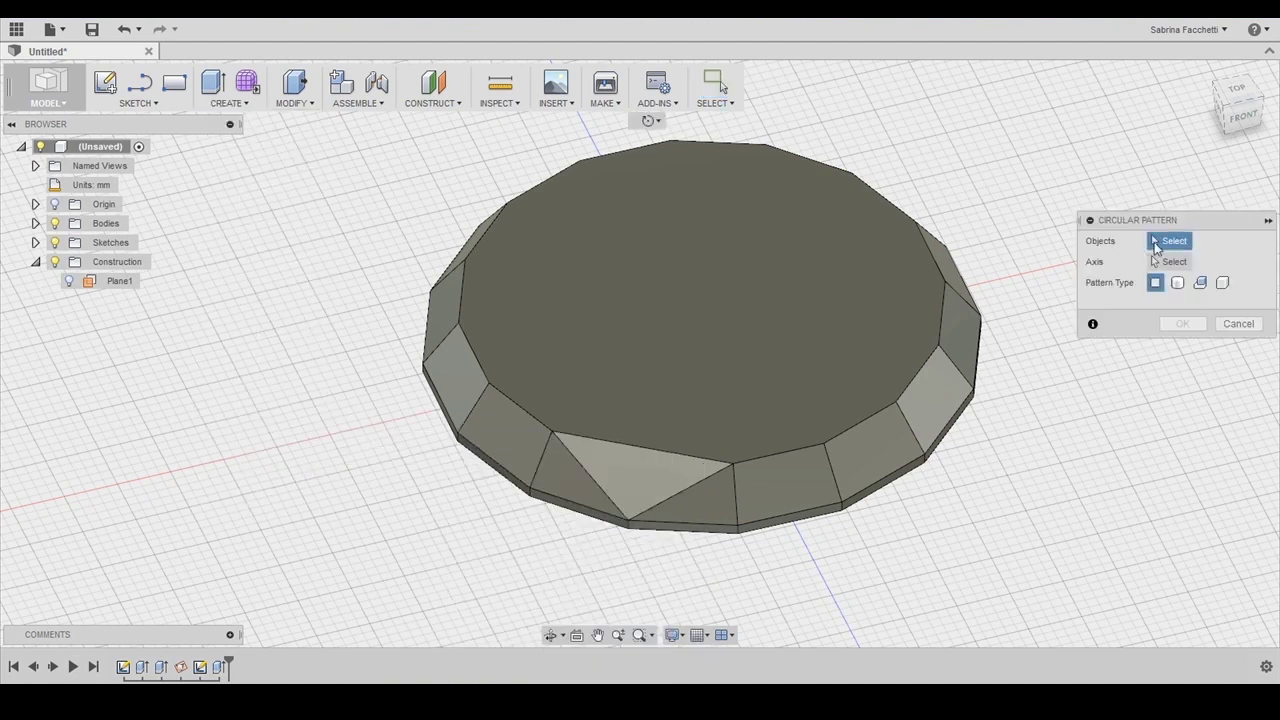
pyautogui.click(656, 485)
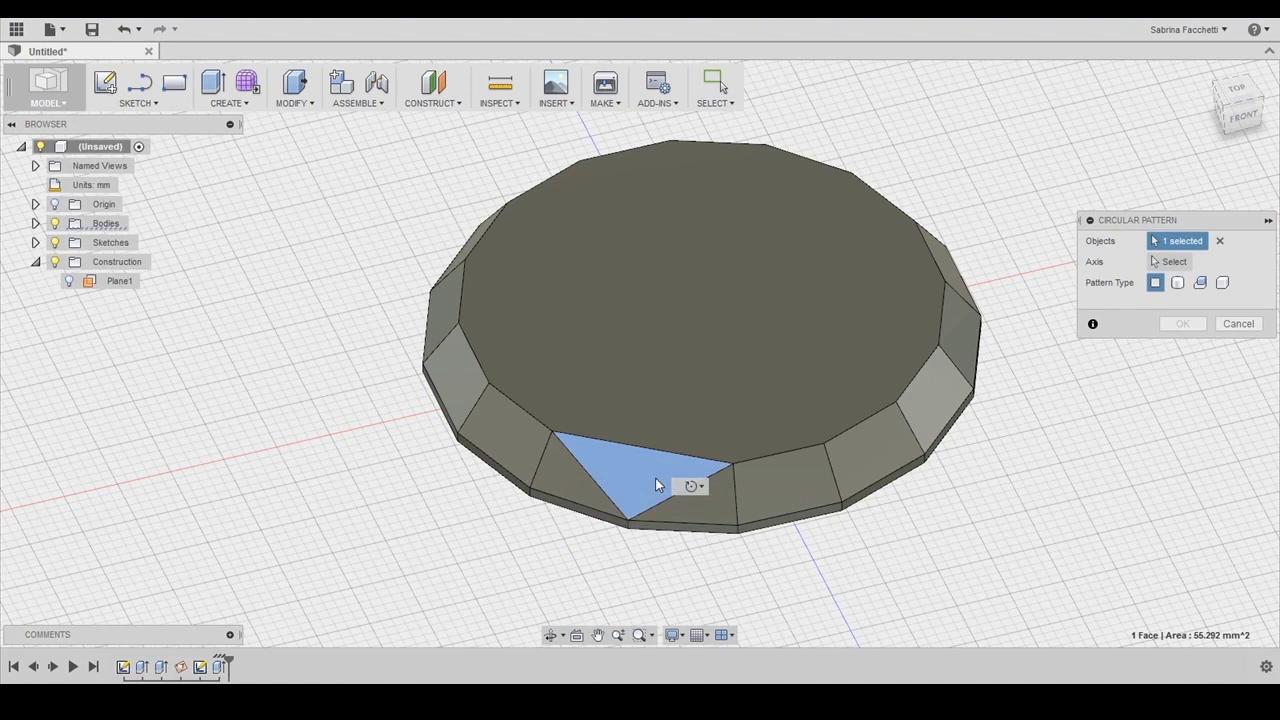
pyautogui.click(1172, 263)
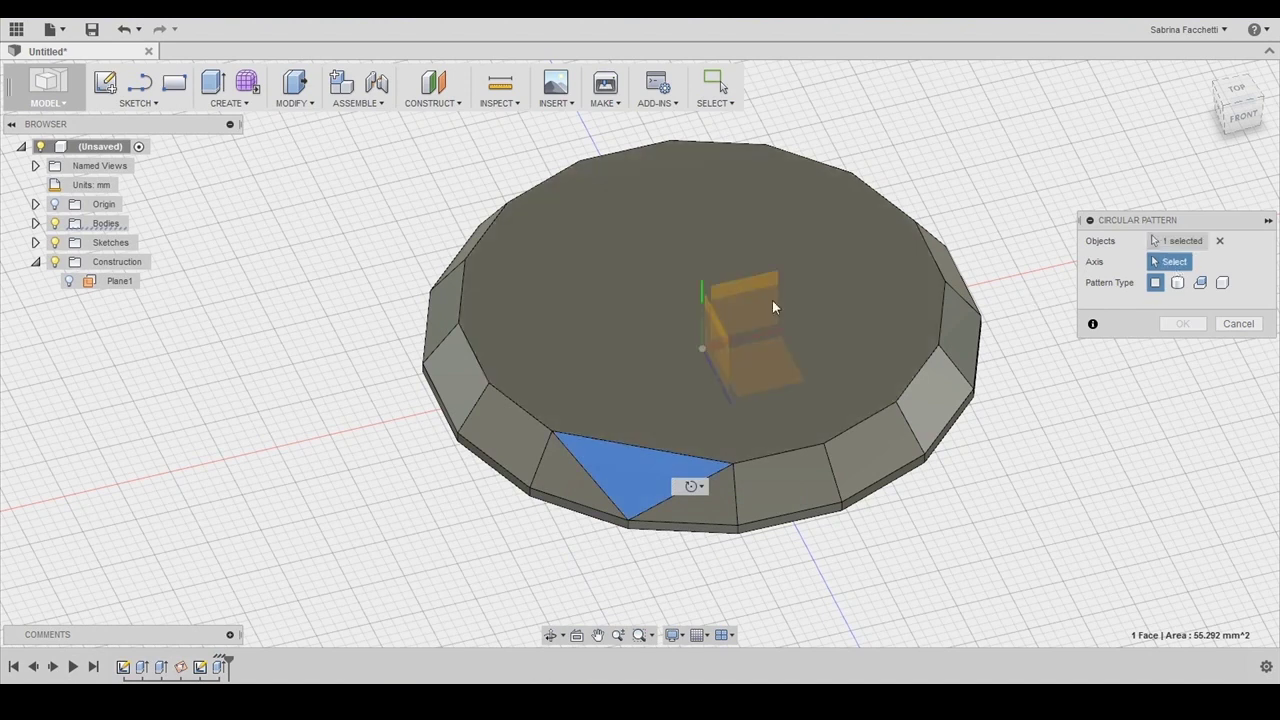
pyautogui.click(702, 302)
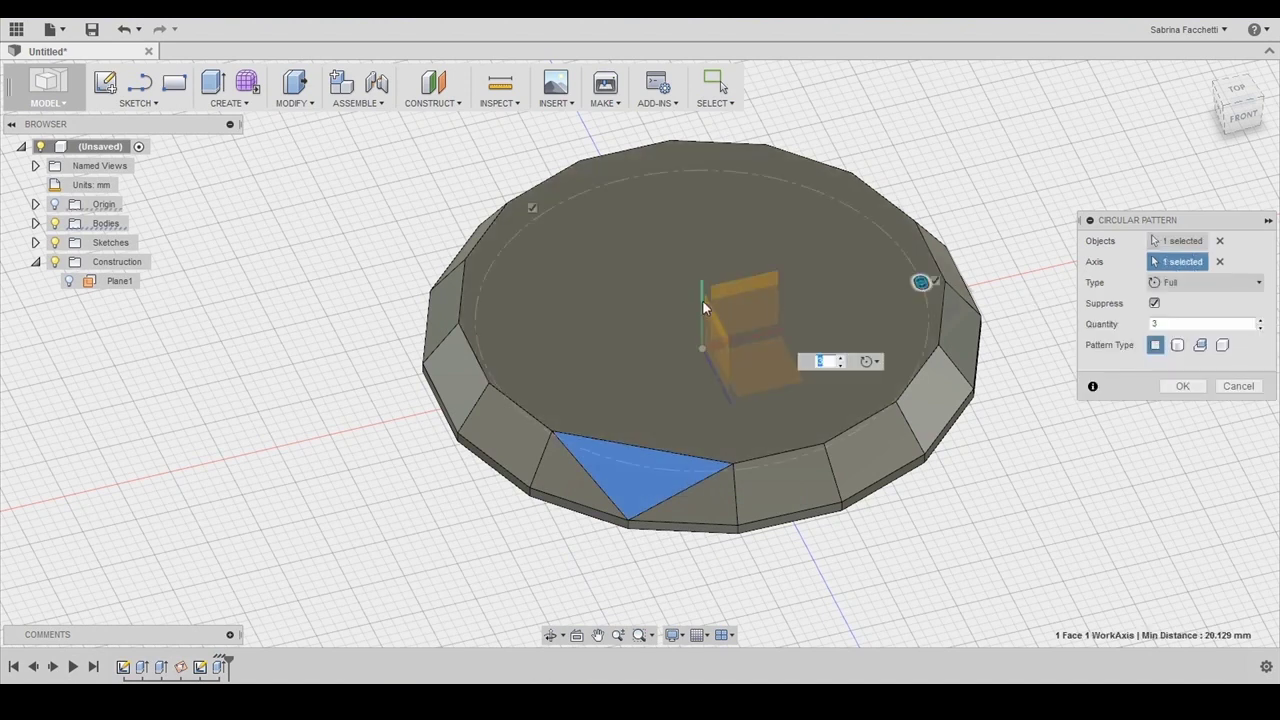
pyautogui.write('8')
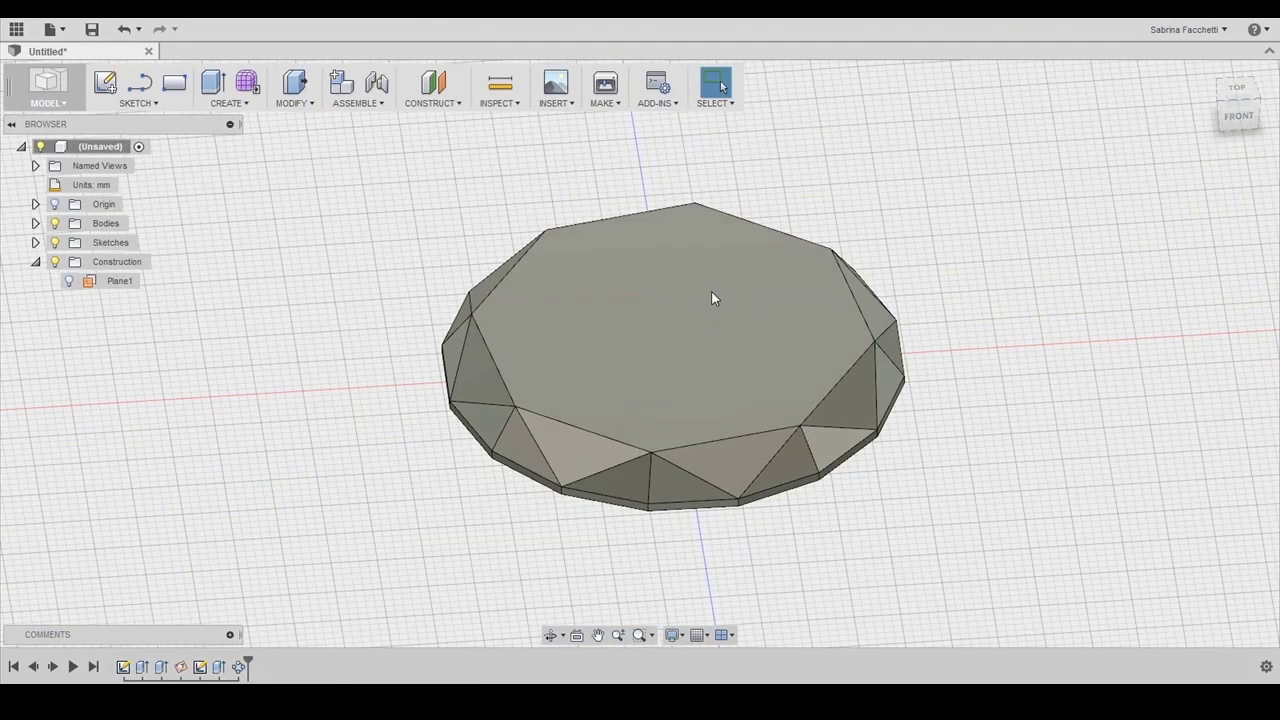
# - Extrude the disc's top face 2 mm with a -60° taper to form a sloped crown band
pyautogui.click(712, 293)
pyautogui.click(250, 108)
pyautogui.click(236, 142)
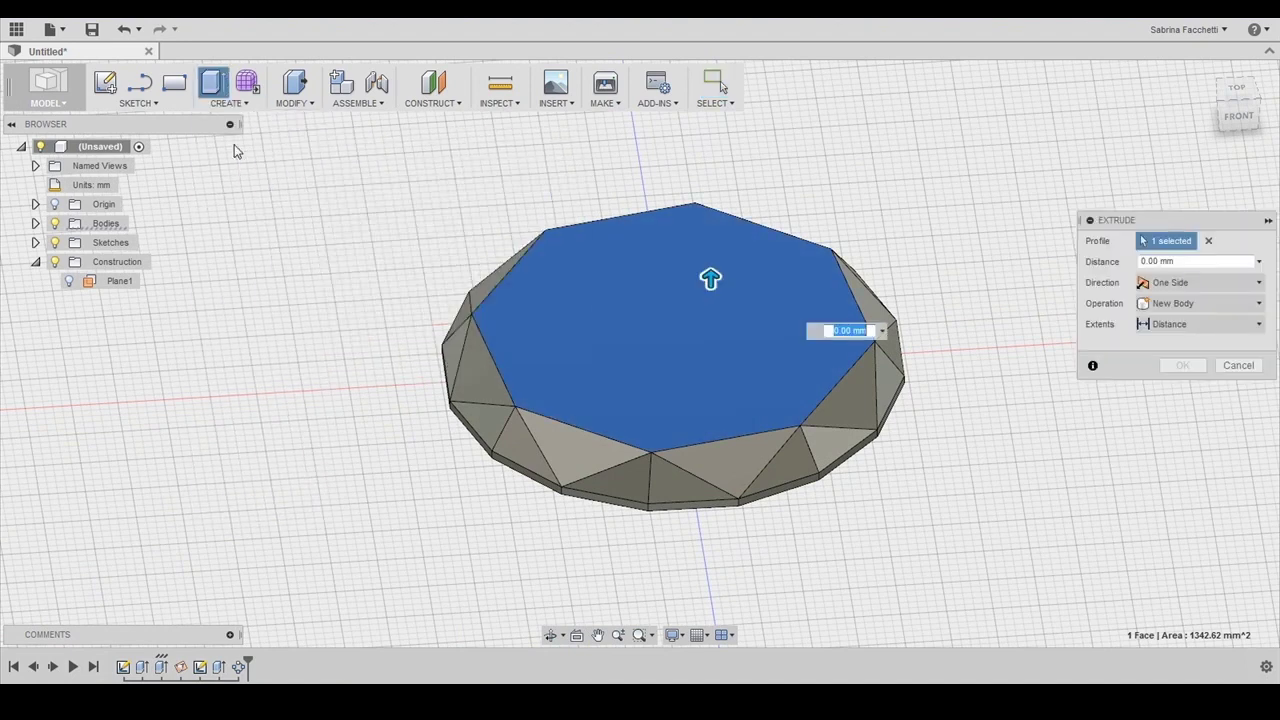
pyautogui.write('2')
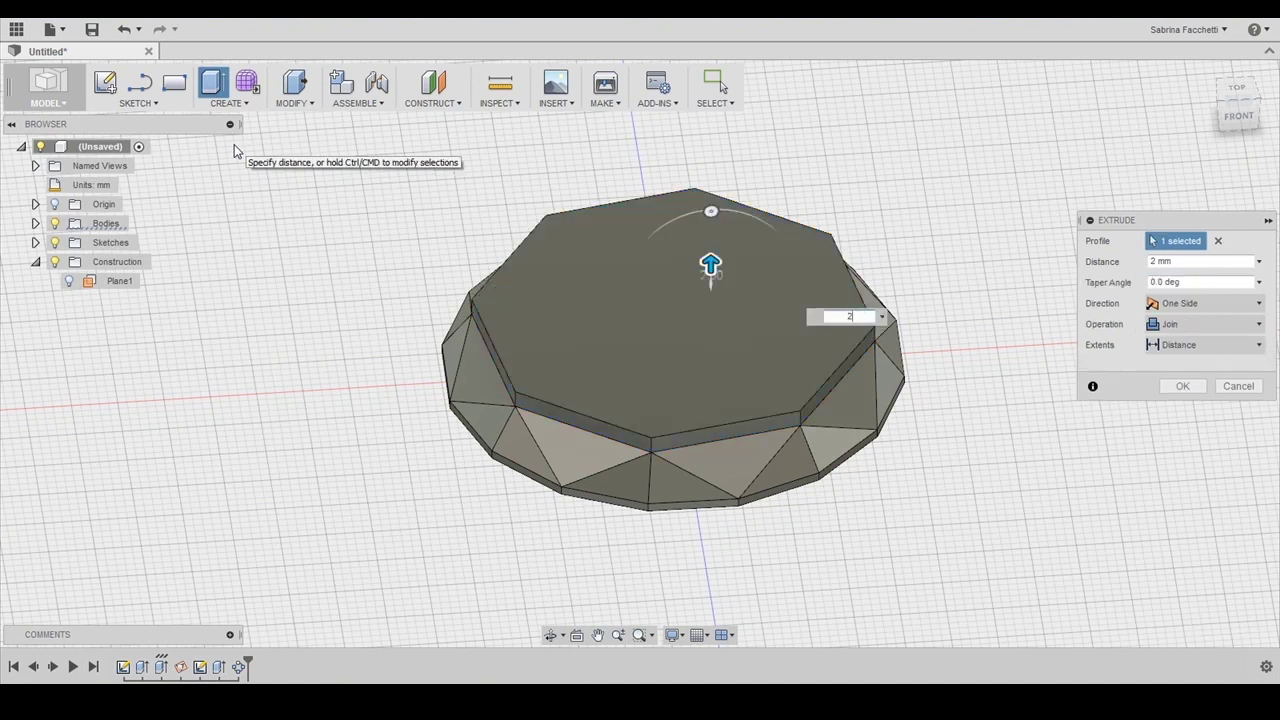
pyautogui.click(1196, 283)
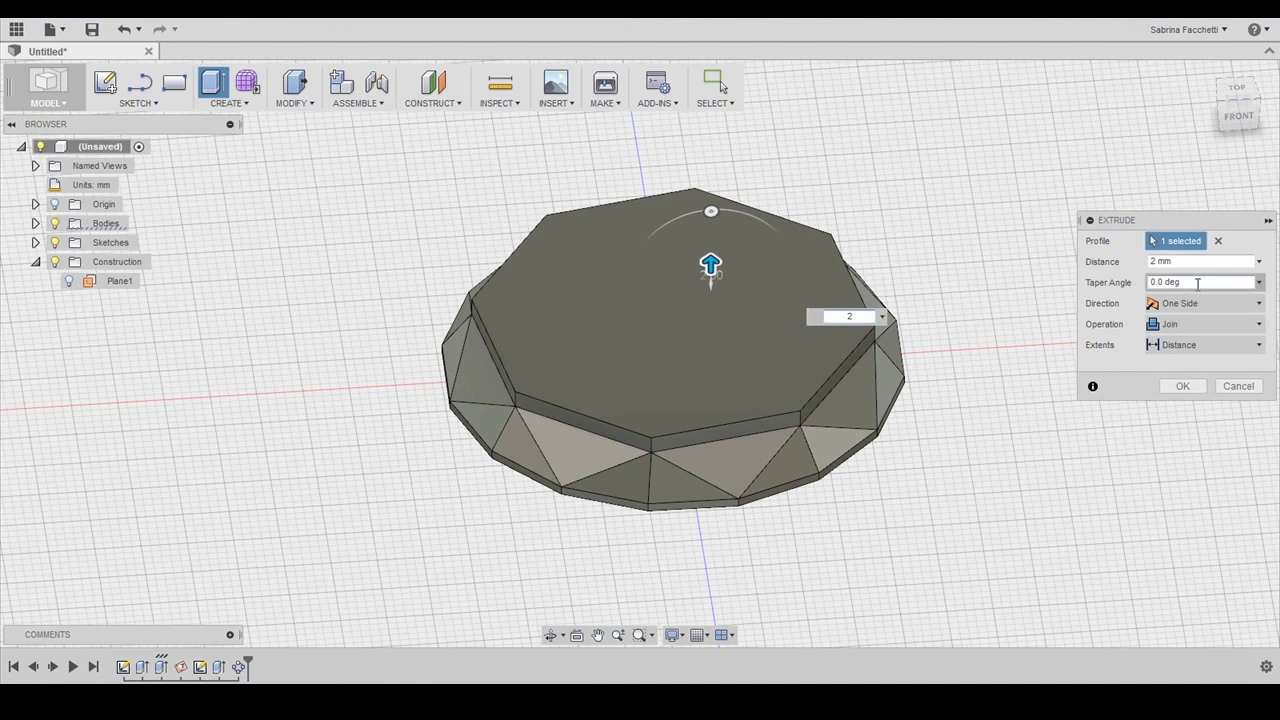
pyautogui.write('-60')
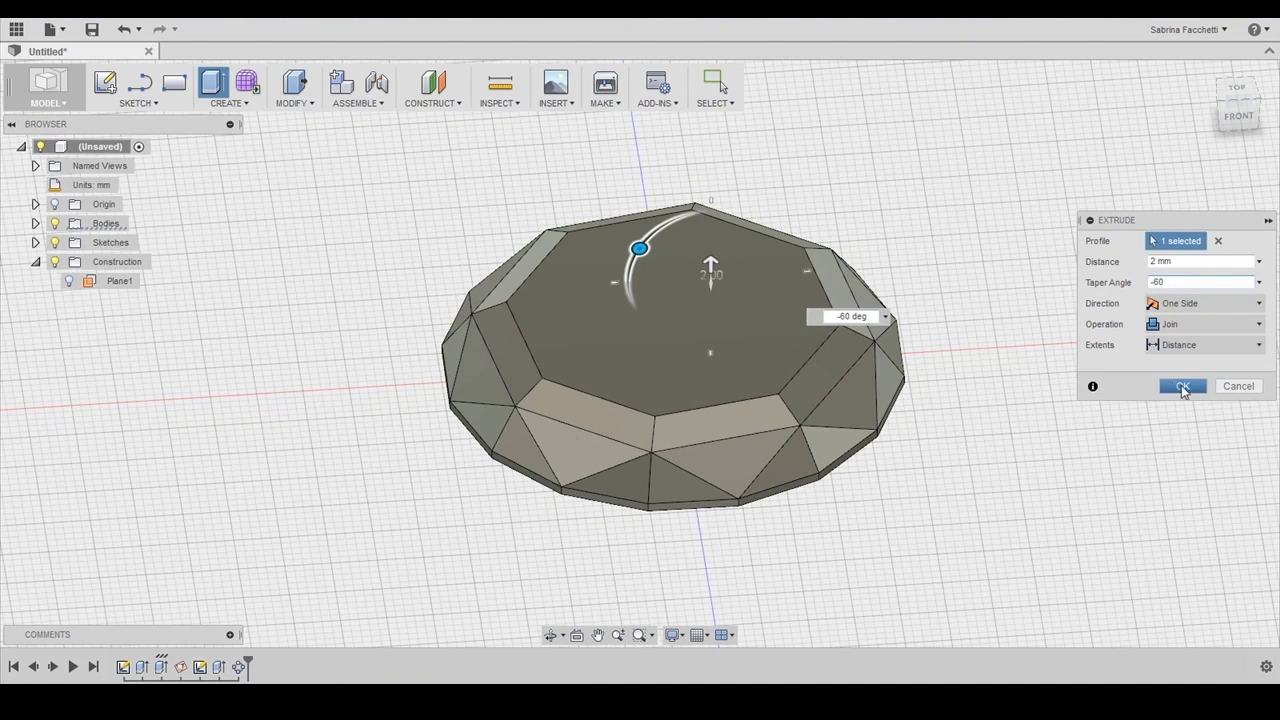
pyautogui.click(1178, 387)
pyautogui.scroll(3, 670, 456)
pyautogui.scroll(3, 670, 450)
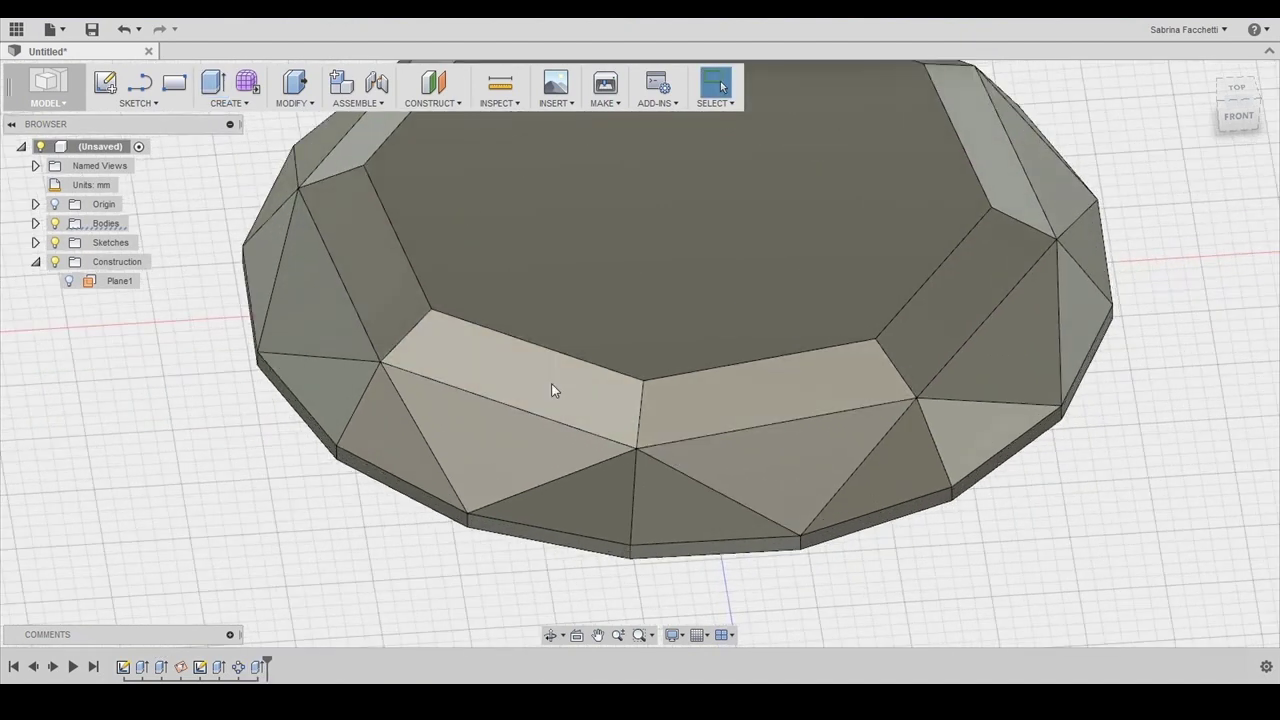
# - Sketch a point on the upper edge of one sloped crown face
pyautogui.click(512, 374)
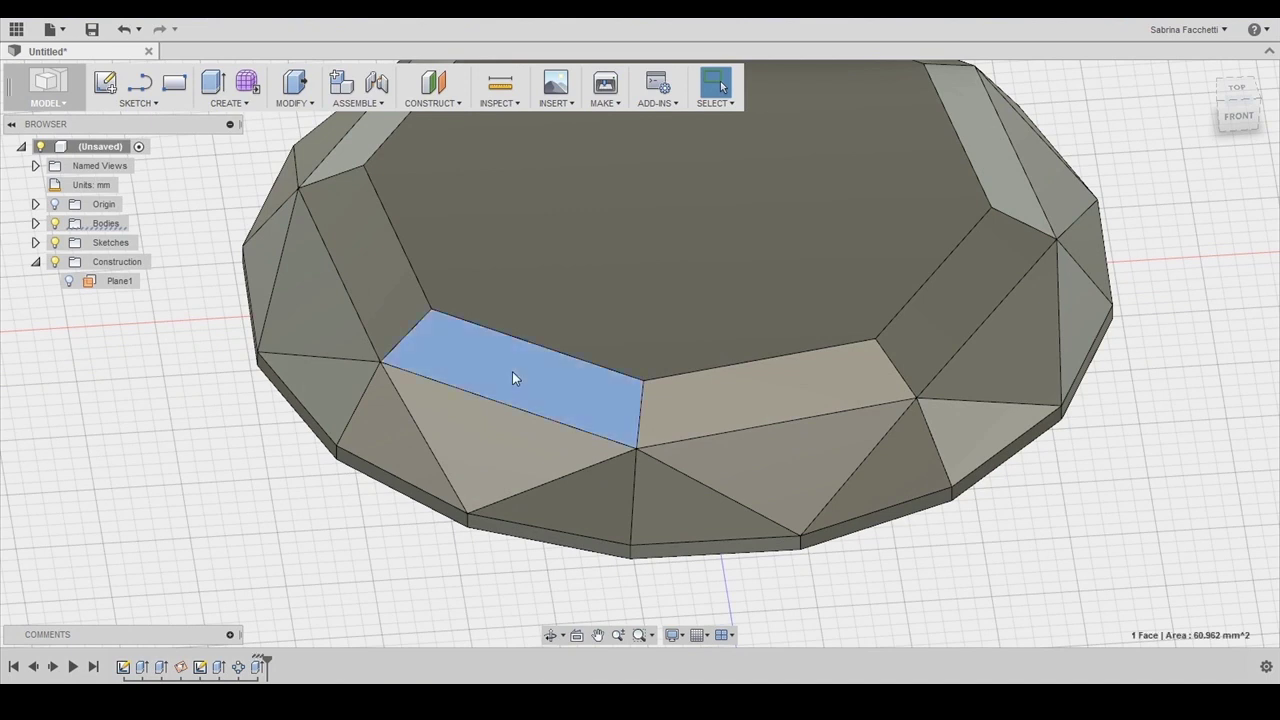
pyautogui.click(138, 103)
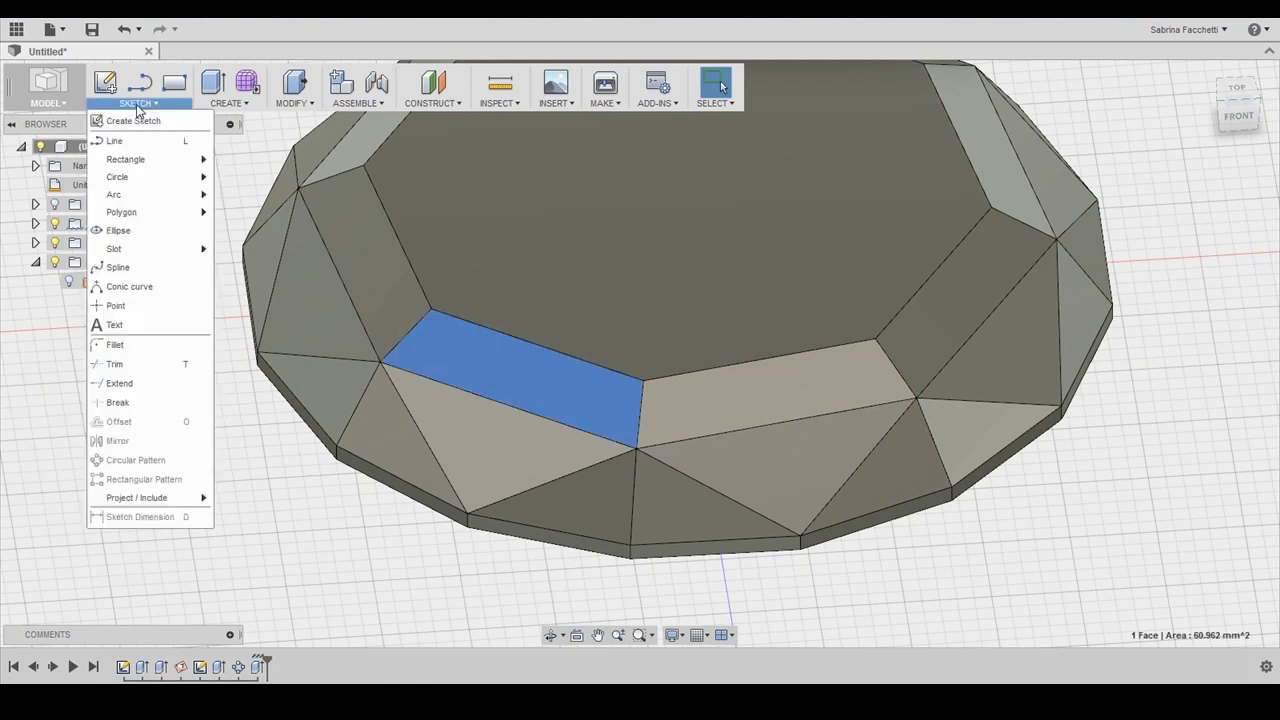
pyautogui.click(114, 305)
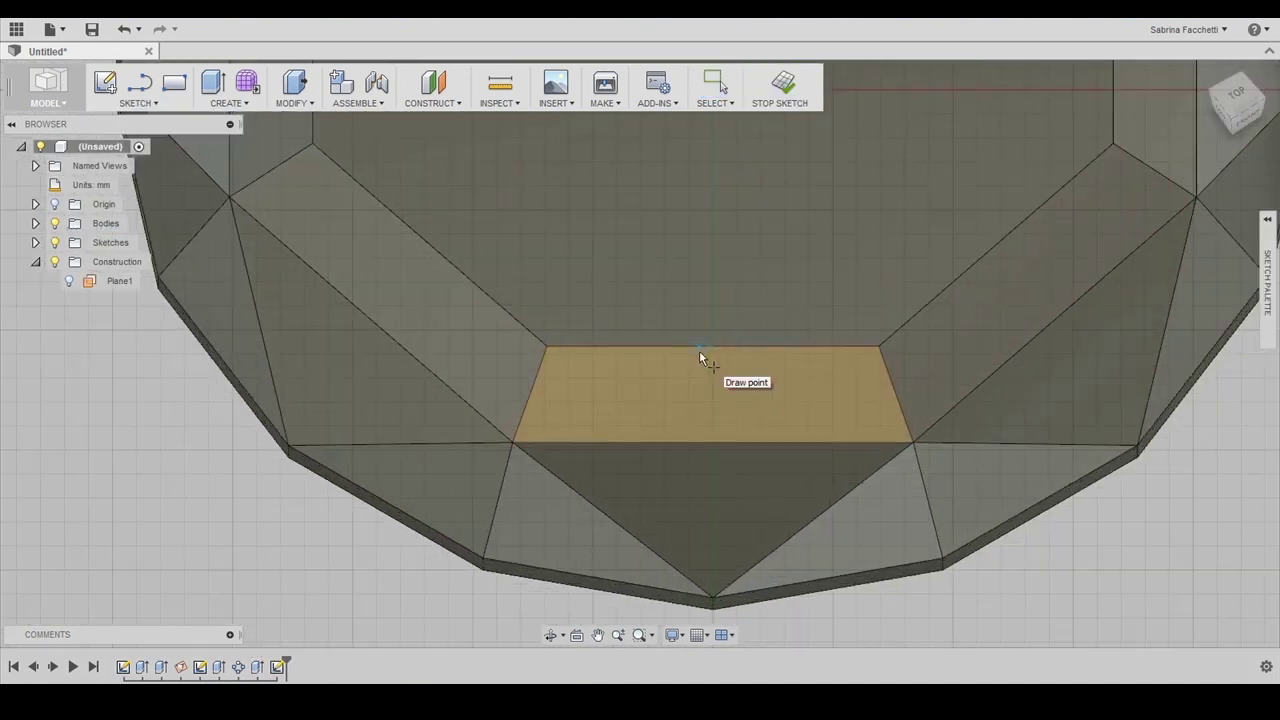
pyautogui.click(717, 347)
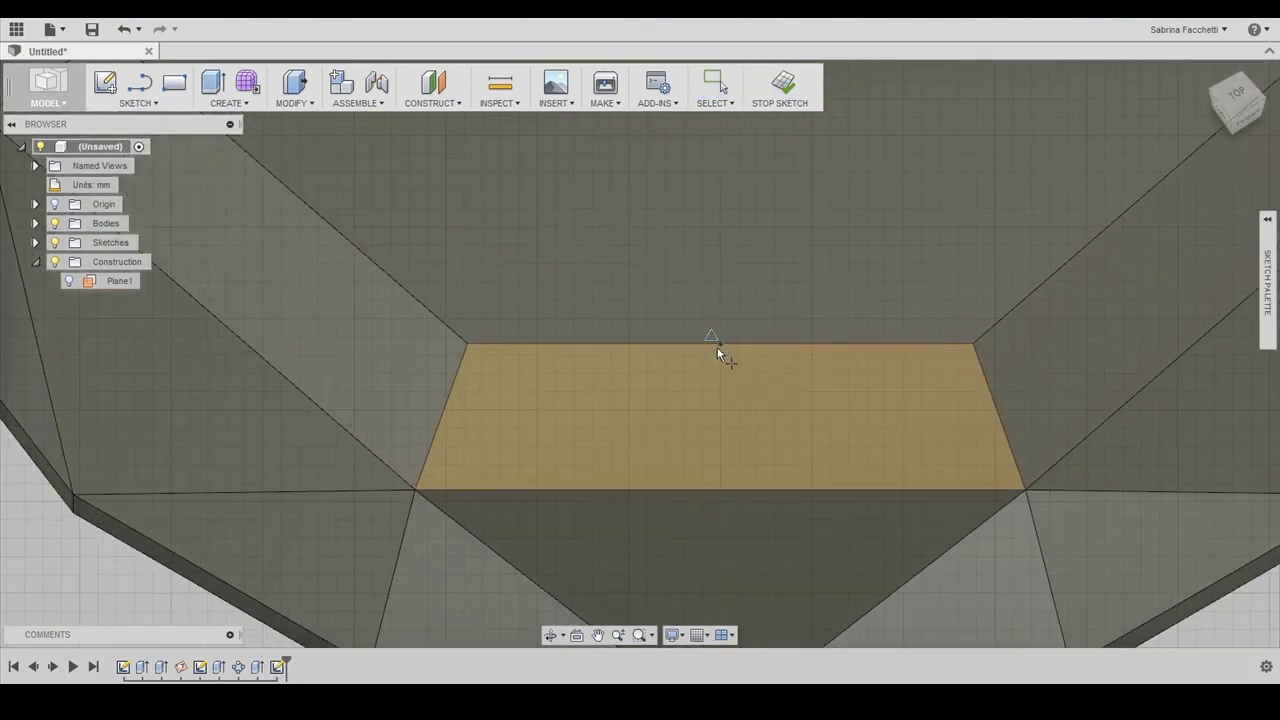
pyautogui.scroll(-2, 650, 370)
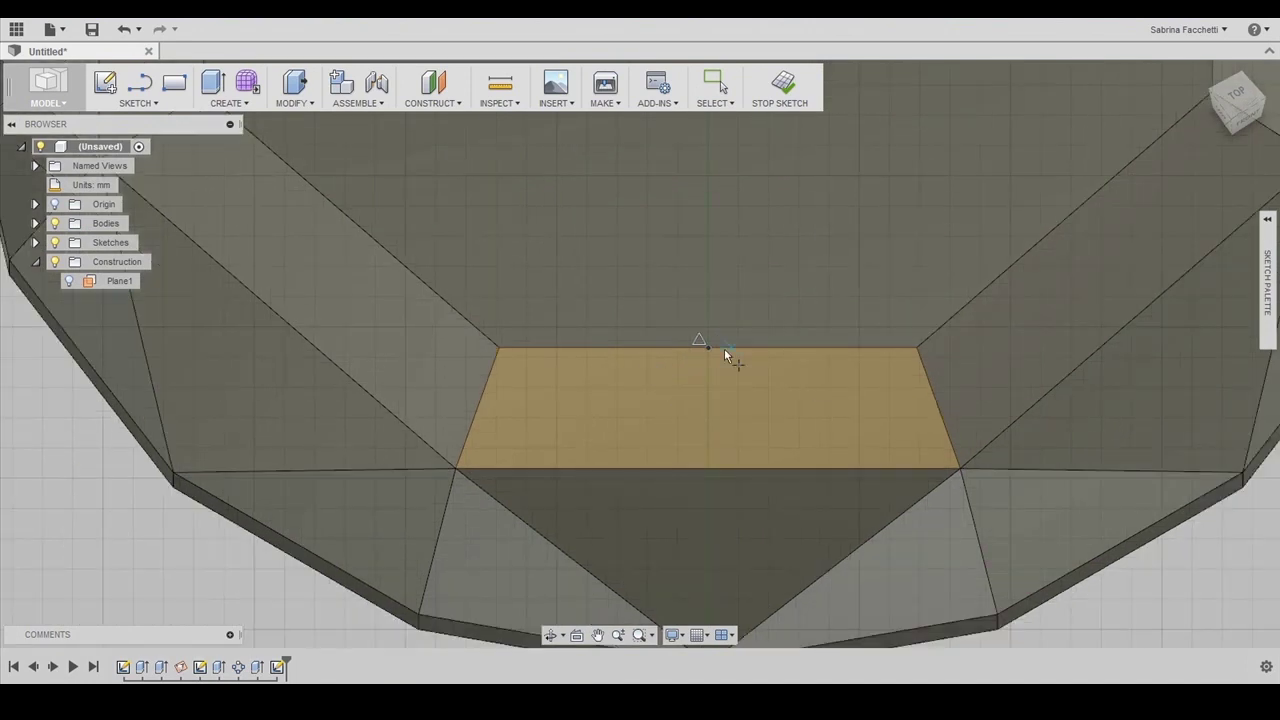
pyautogui.moveTo(707, 348); pyautogui.dragTo(707, 265)
pyautogui.click(779, 88)
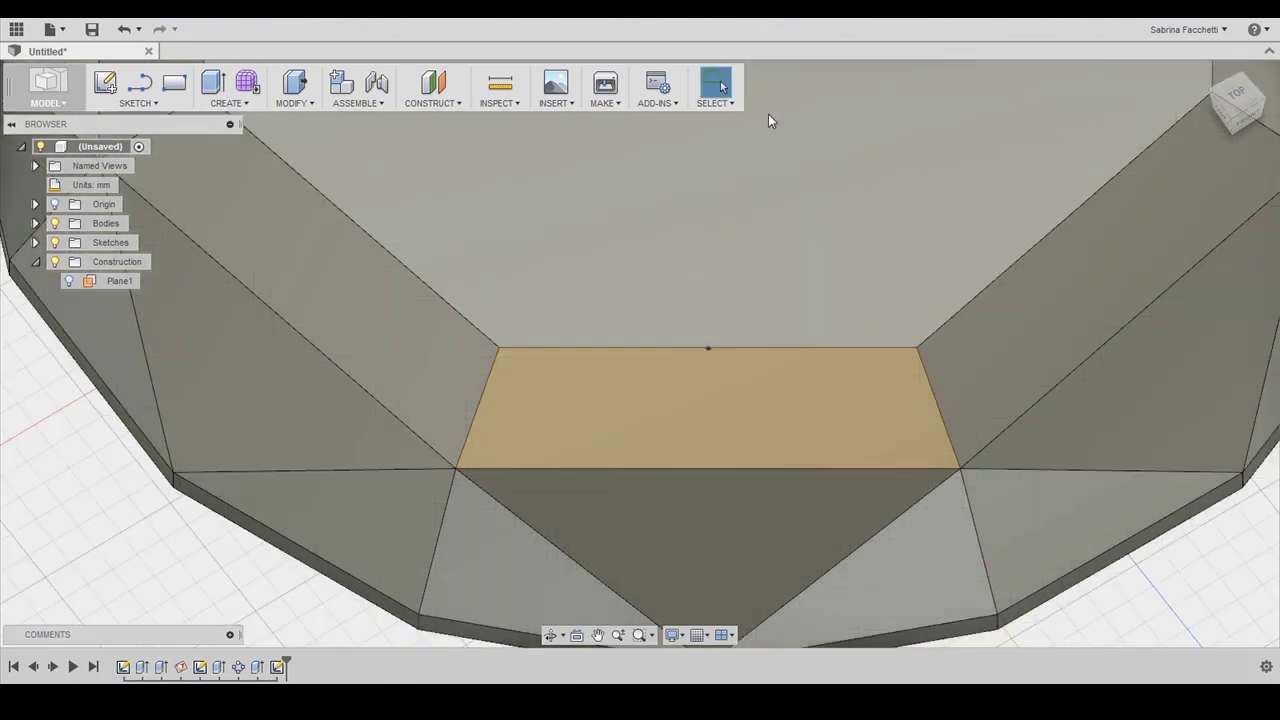
# - Sketch a second point at the upper edge midpoint of the neighbouring sloped face
pyautogui.keyDown('shift'); pyautogui.moveTo(643, 443); pyautogui.dragTo(939, 306, button='middle'); pyautogui.keyUp('shift')
pyautogui.click(931, 340)
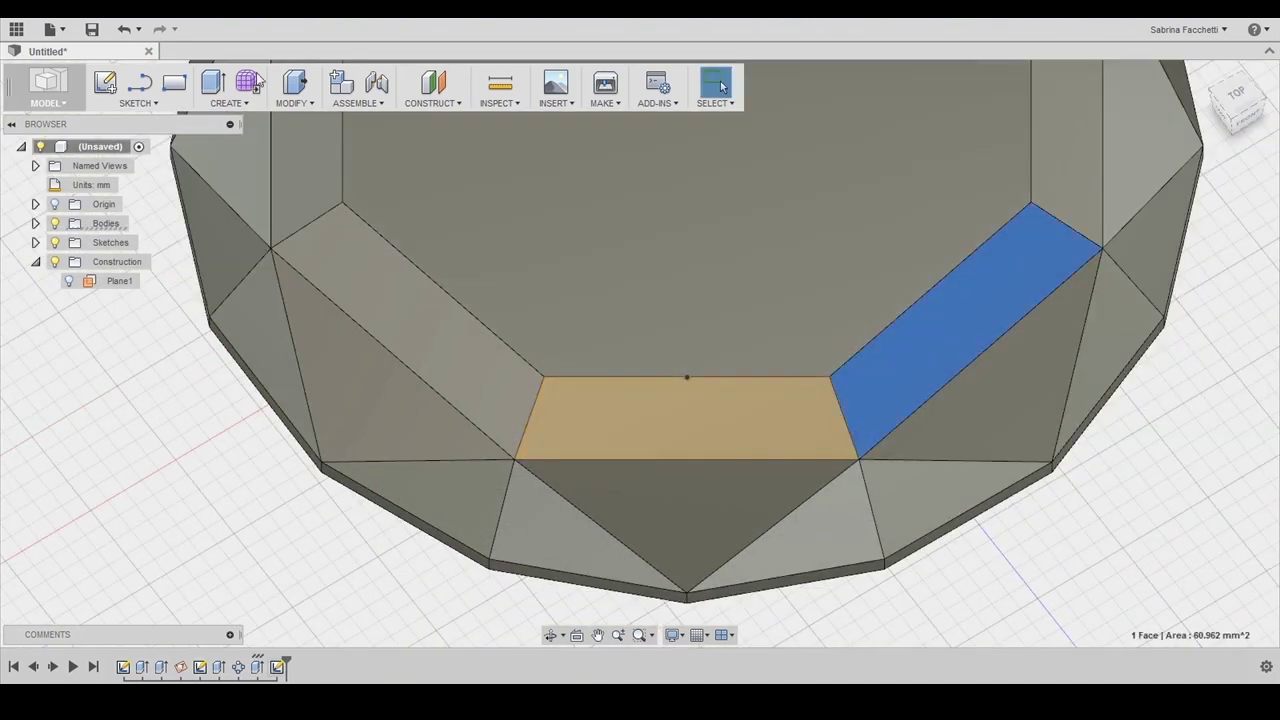
pyautogui.click(130, 103)
pyautogui.click(115, 305)
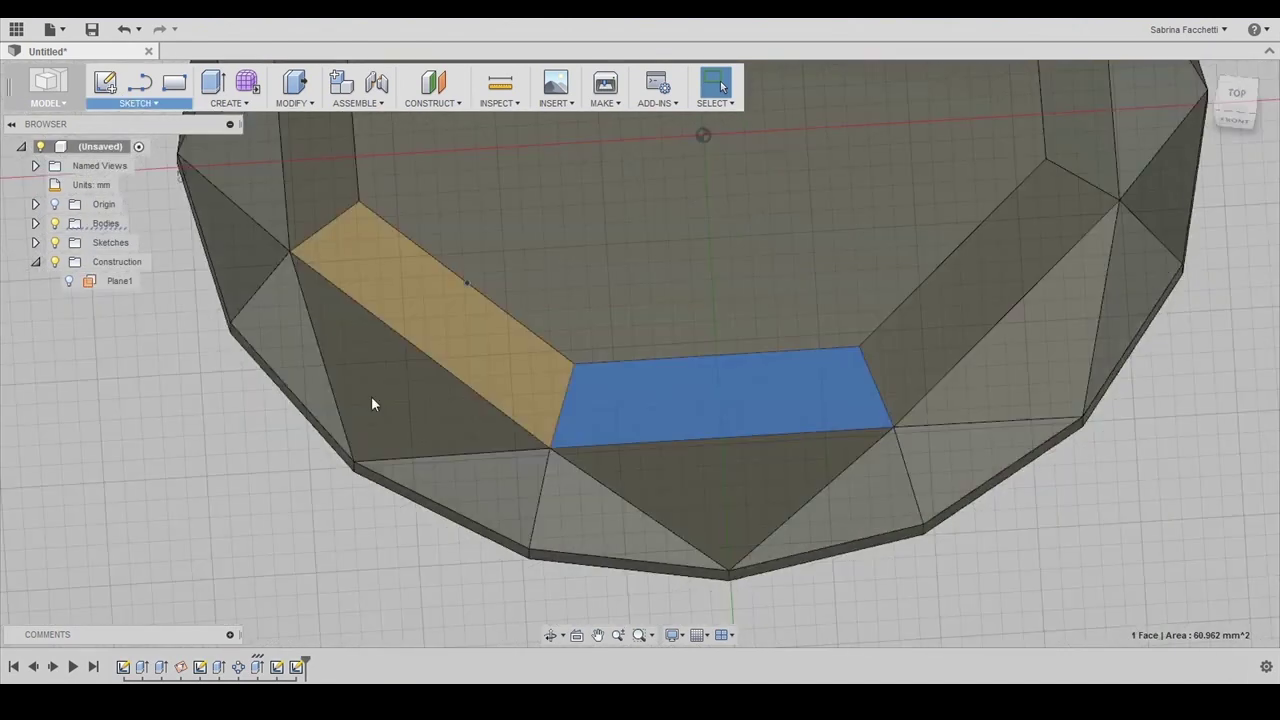
pyautogui.click(695, 346)
pyautogui.click(779, 88)
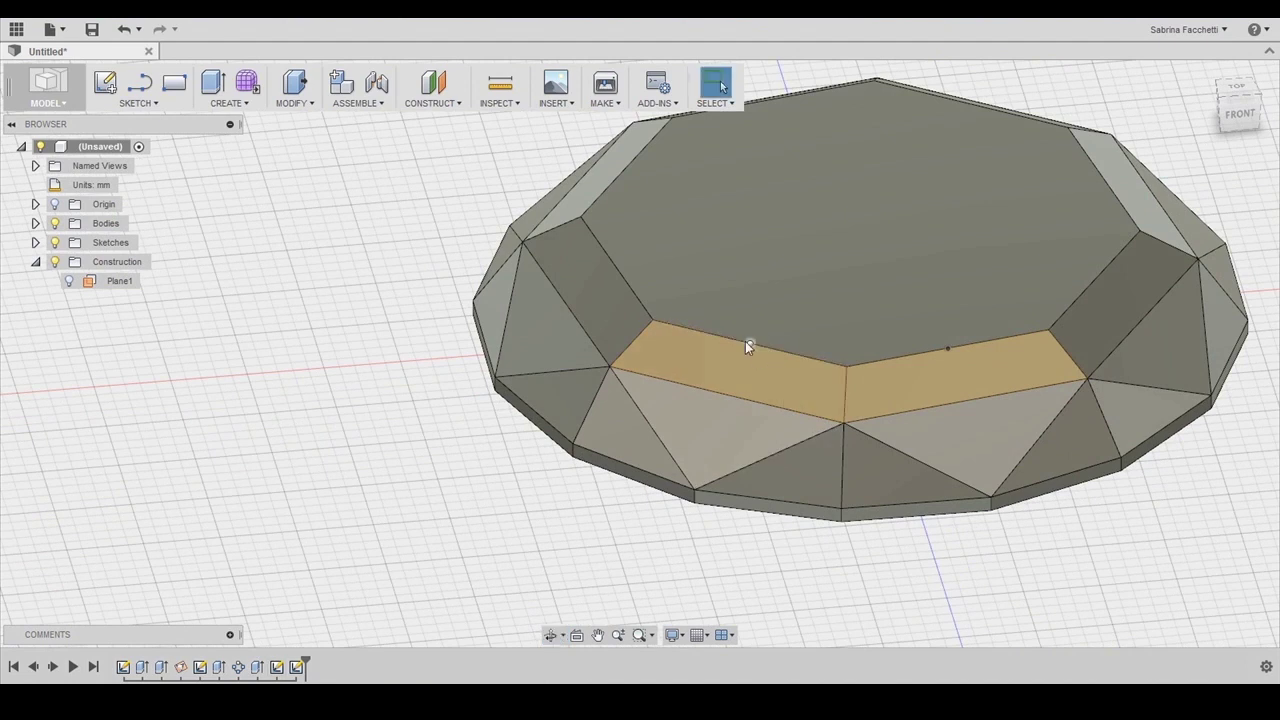
pyautogui.scroll(2, 1080, 295)
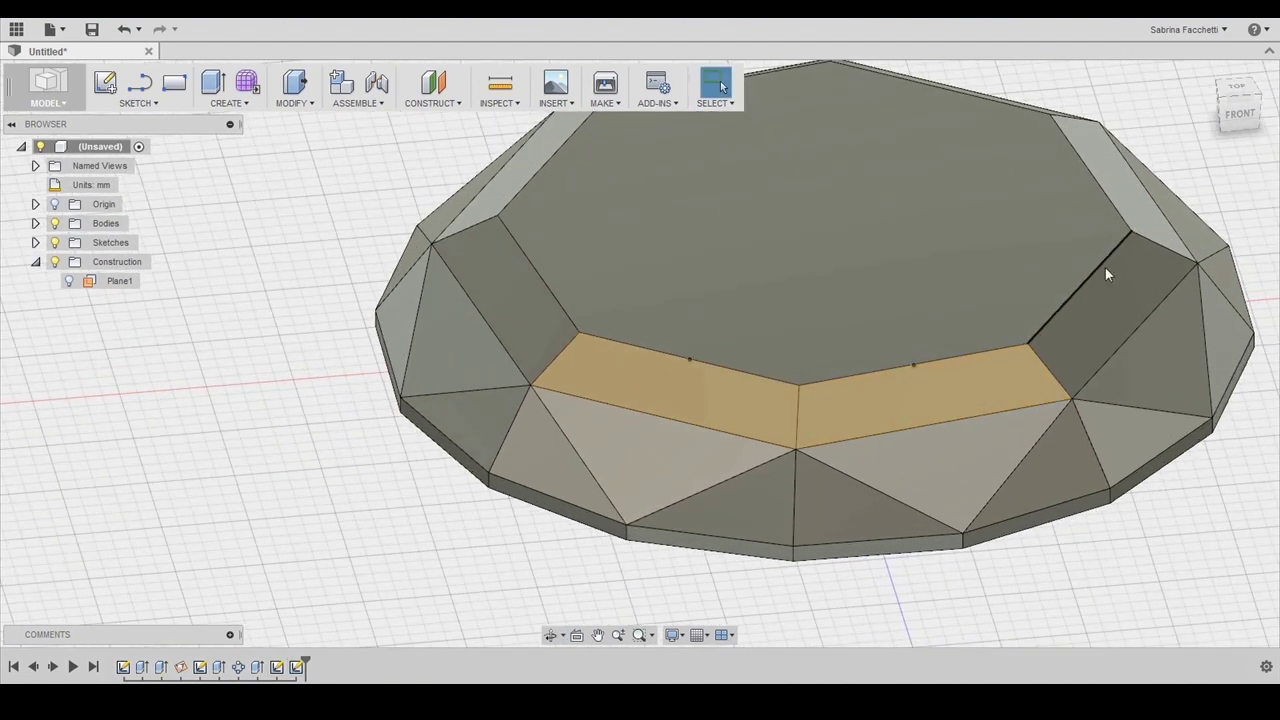
pyautogui.click(438, 104)
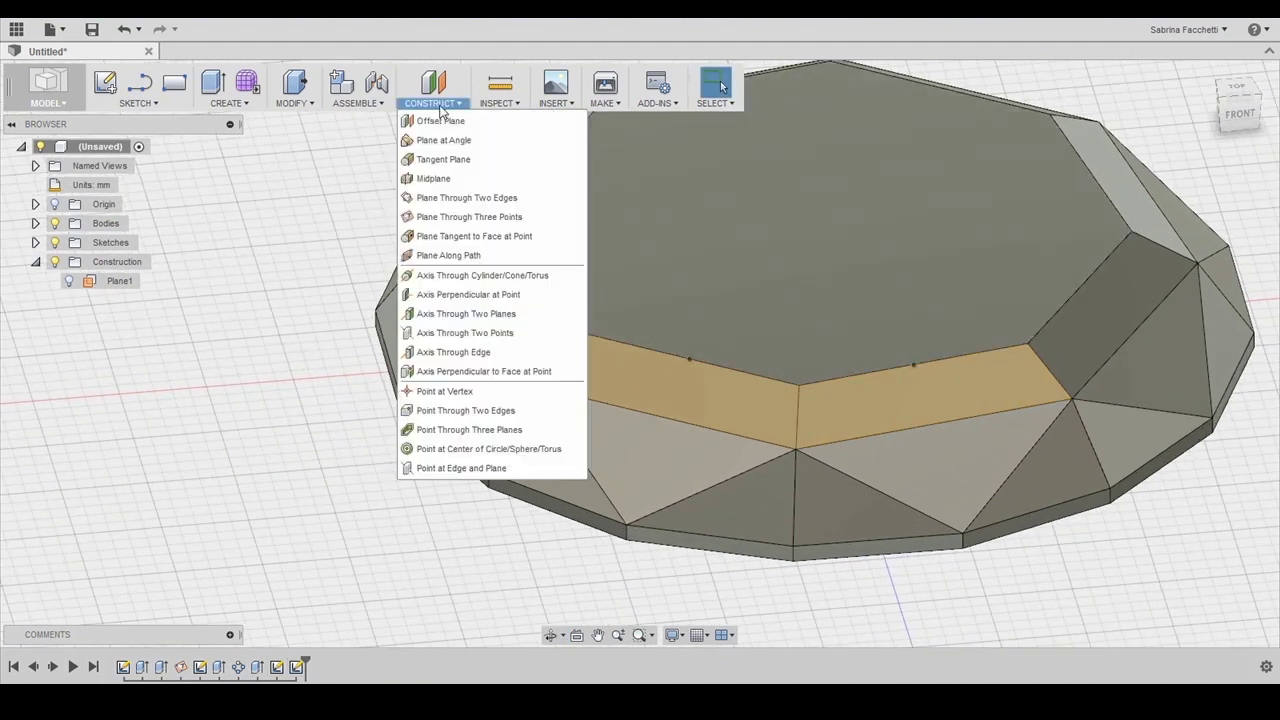
# - Create construction points Point1 and Point2 on the two sketch points
pyautogui.click(440, 391)
pyautogui.click(690, 359)
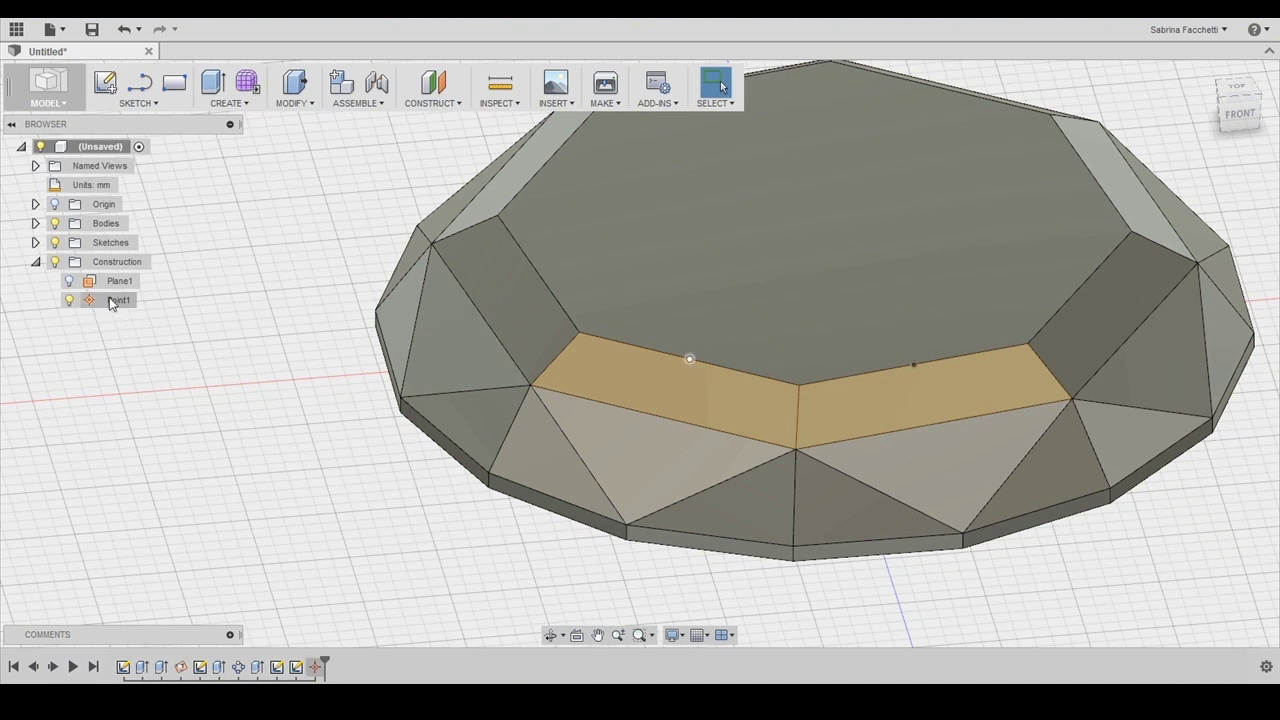
pyautogui.click(432, 112)
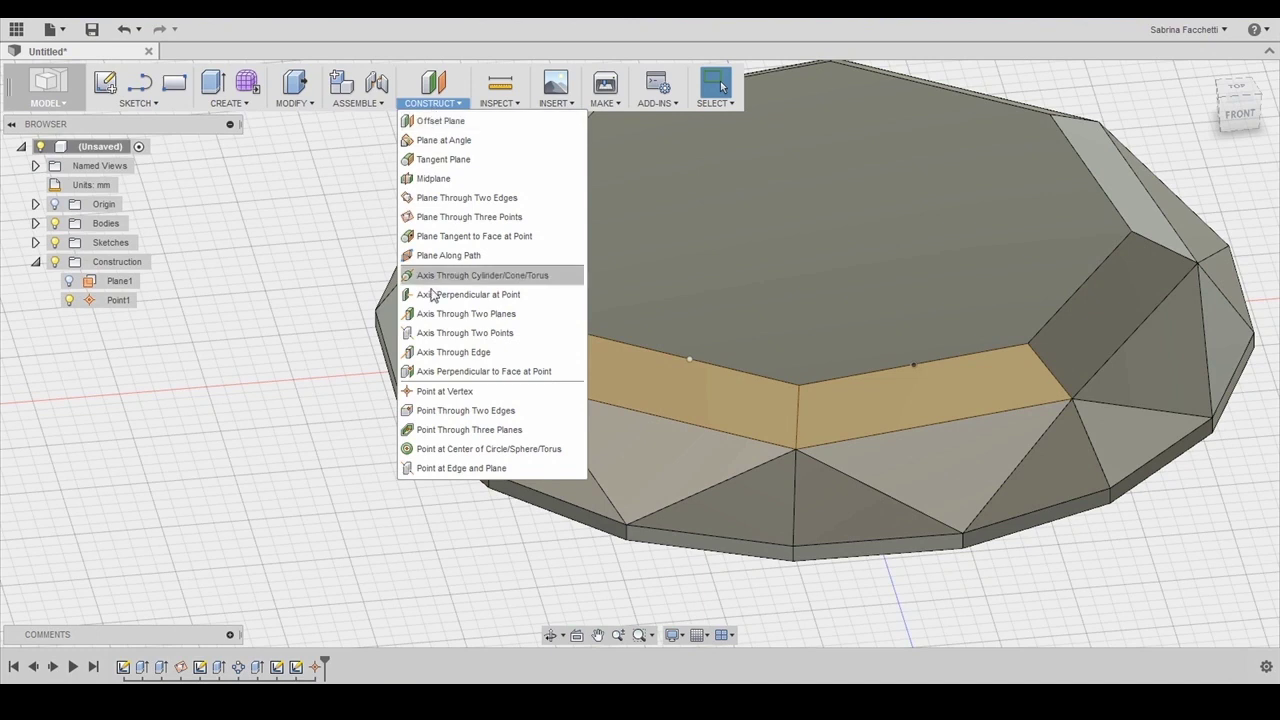
pyautogui.click(572, 391)
pyautogui.click(913, 364)
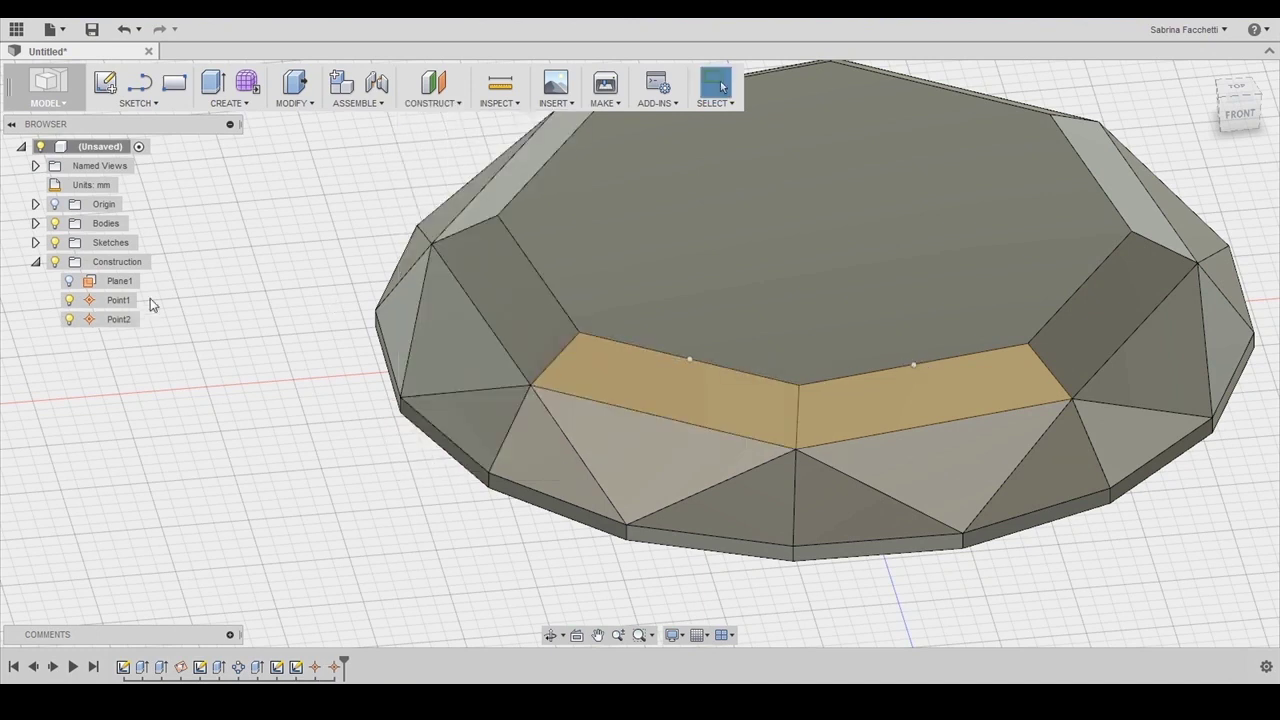
# - Hide Sketch3 and Sketch4, then collapse the Sketches folder in the browser
pyautogui.click(35, 242)
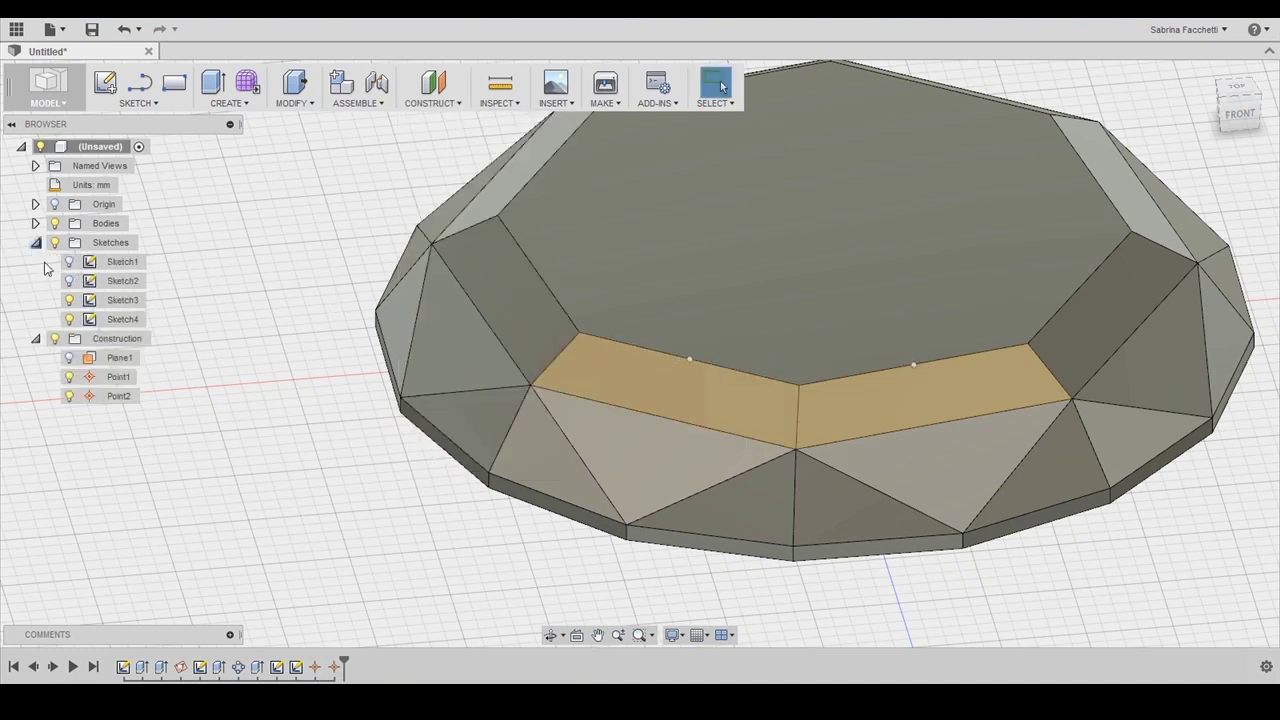
pyautogui.click(70, 300)
pyautogui.click(69, 319)
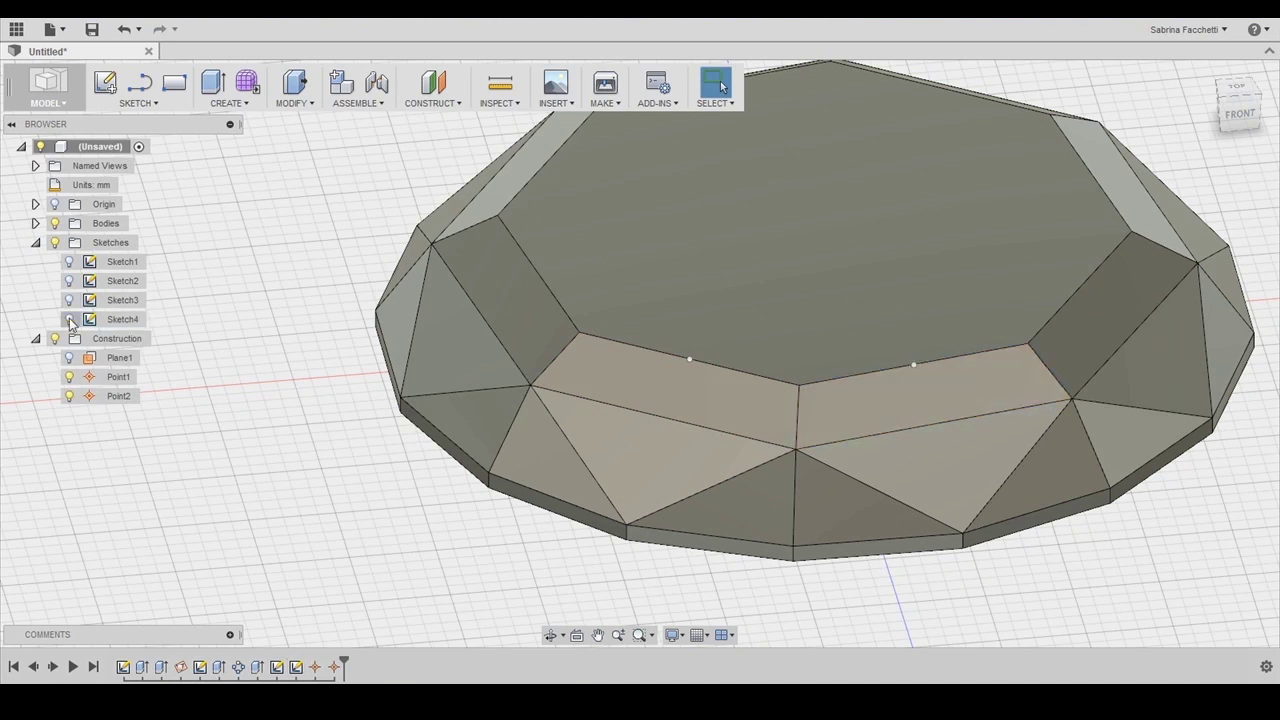
pyautogui.click(35, 242)
pyautogui.scroll(-3, 727, 316)
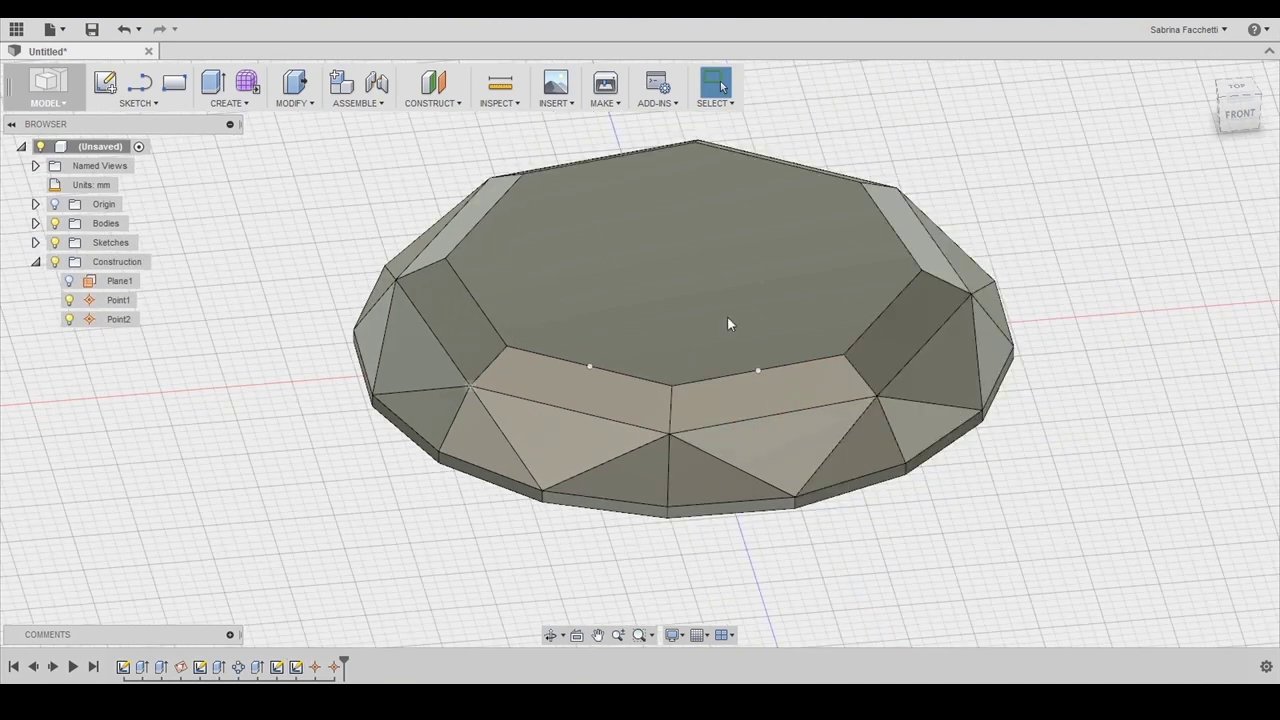
pyautogui.scroll(2, 840, 400)
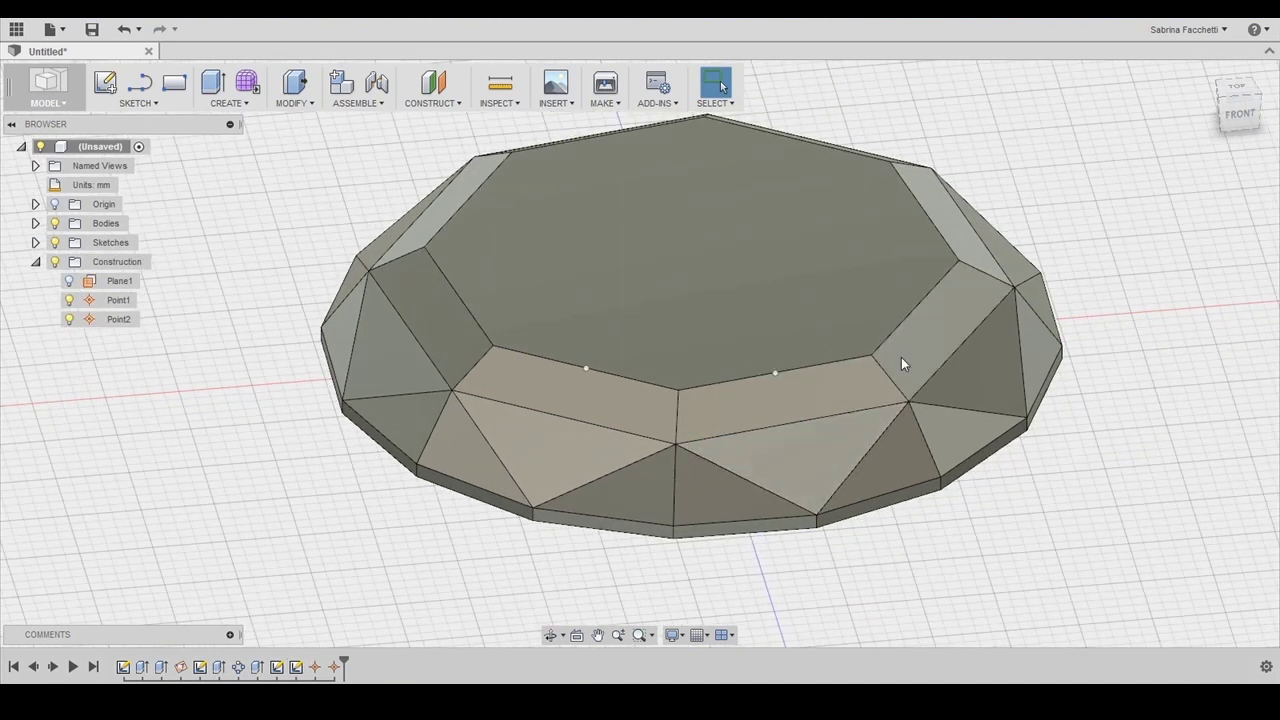
pyautogui.scroll(-2, 901, 357)
pyautogui.scroll(2, 838, 259)
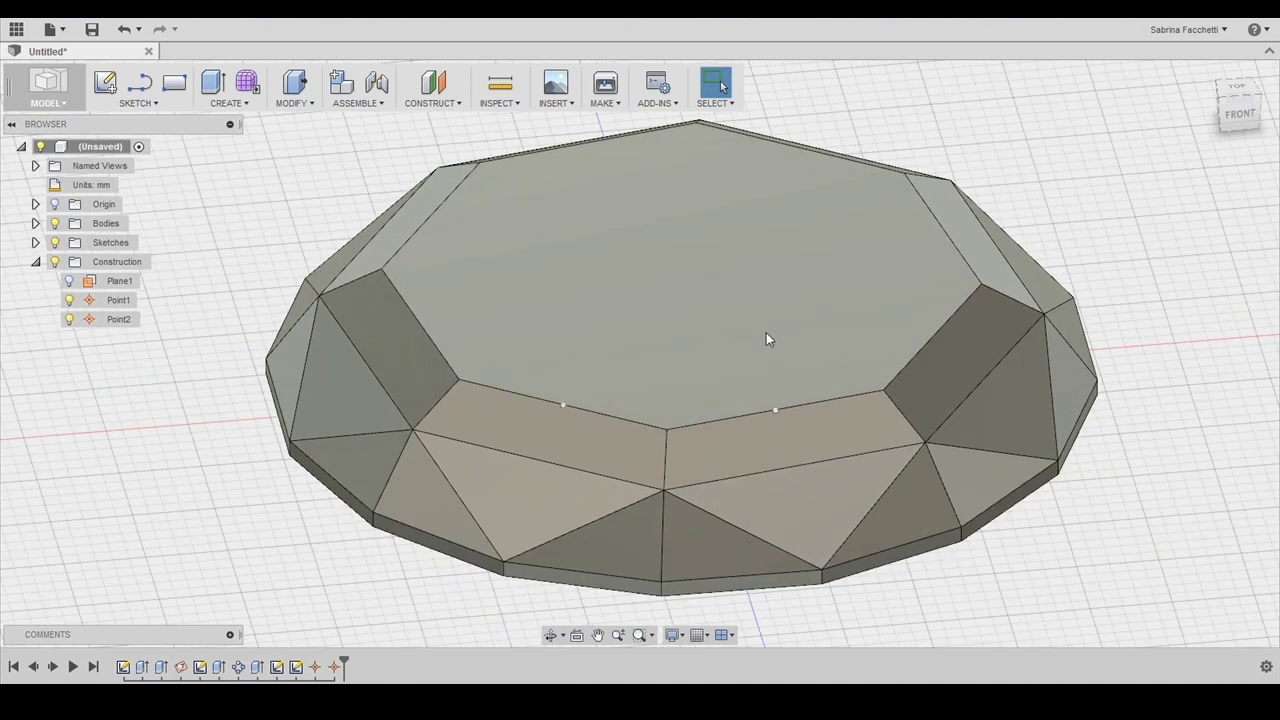
# - Create Plane2 through Point1, the lower facet vertex and Point2
pyautogui.click(453, 104)
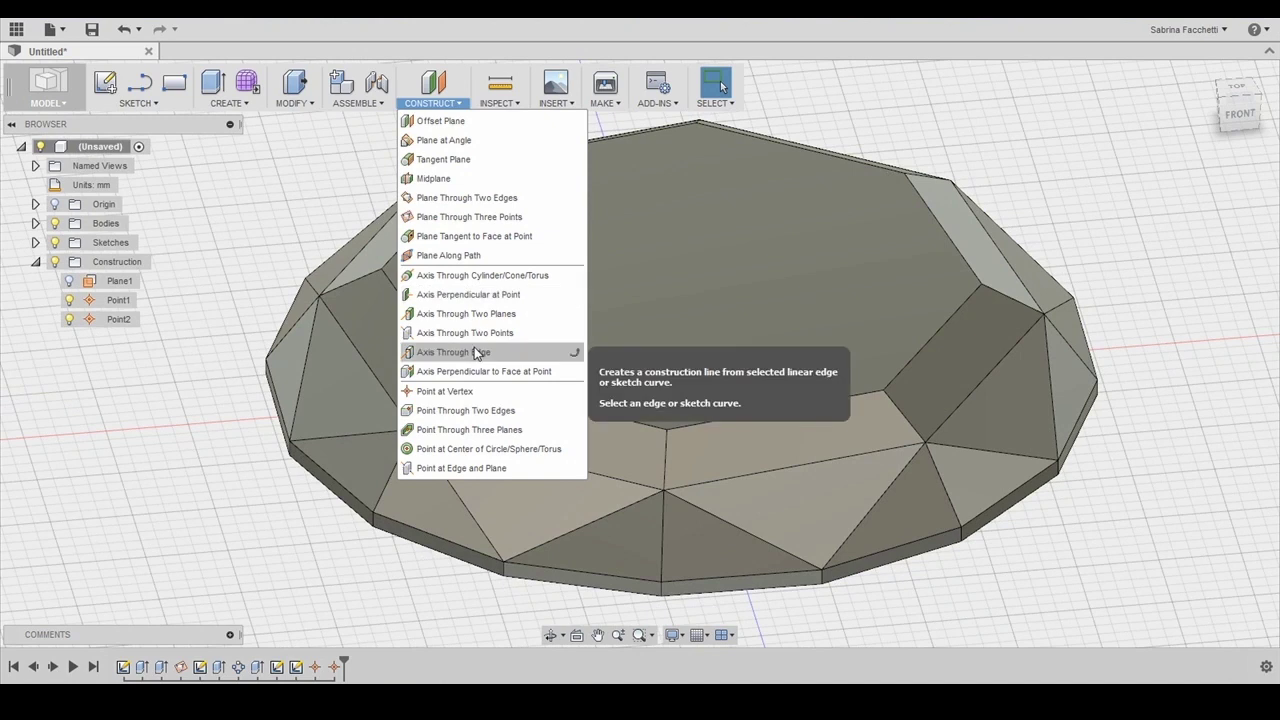
pyautogui.click(470, 218)
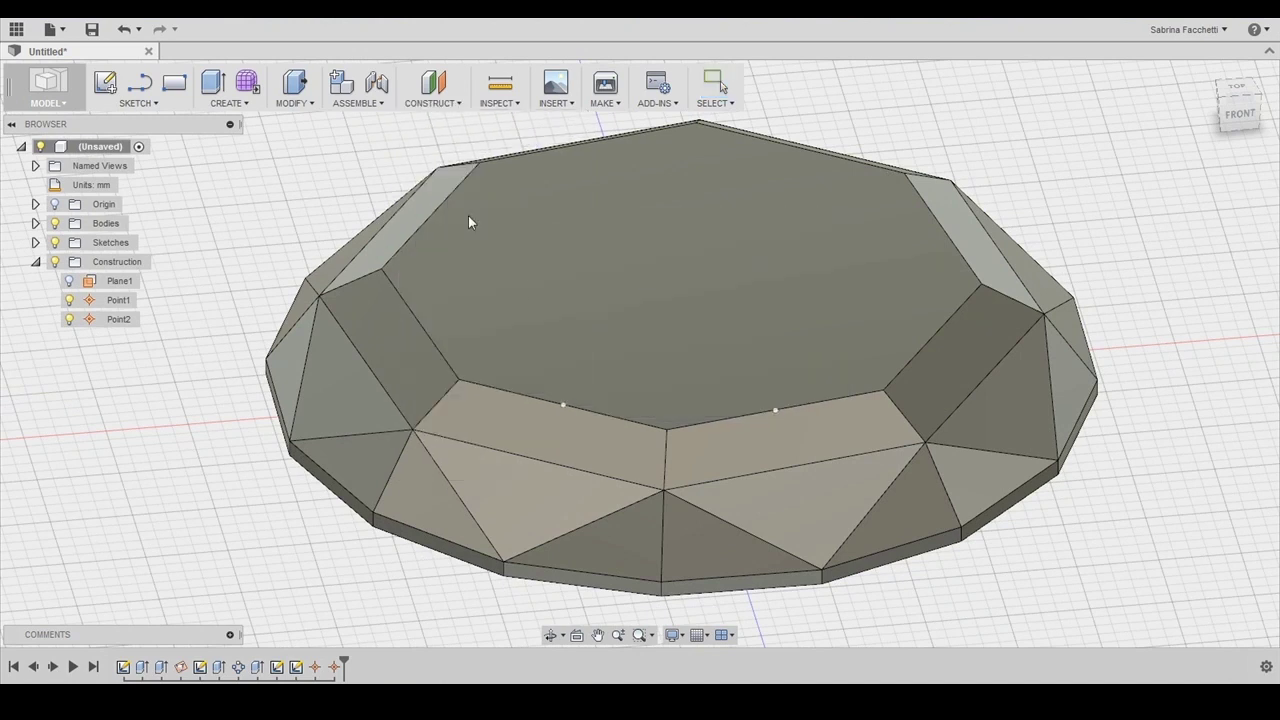
pyautogui.click(562, 404)
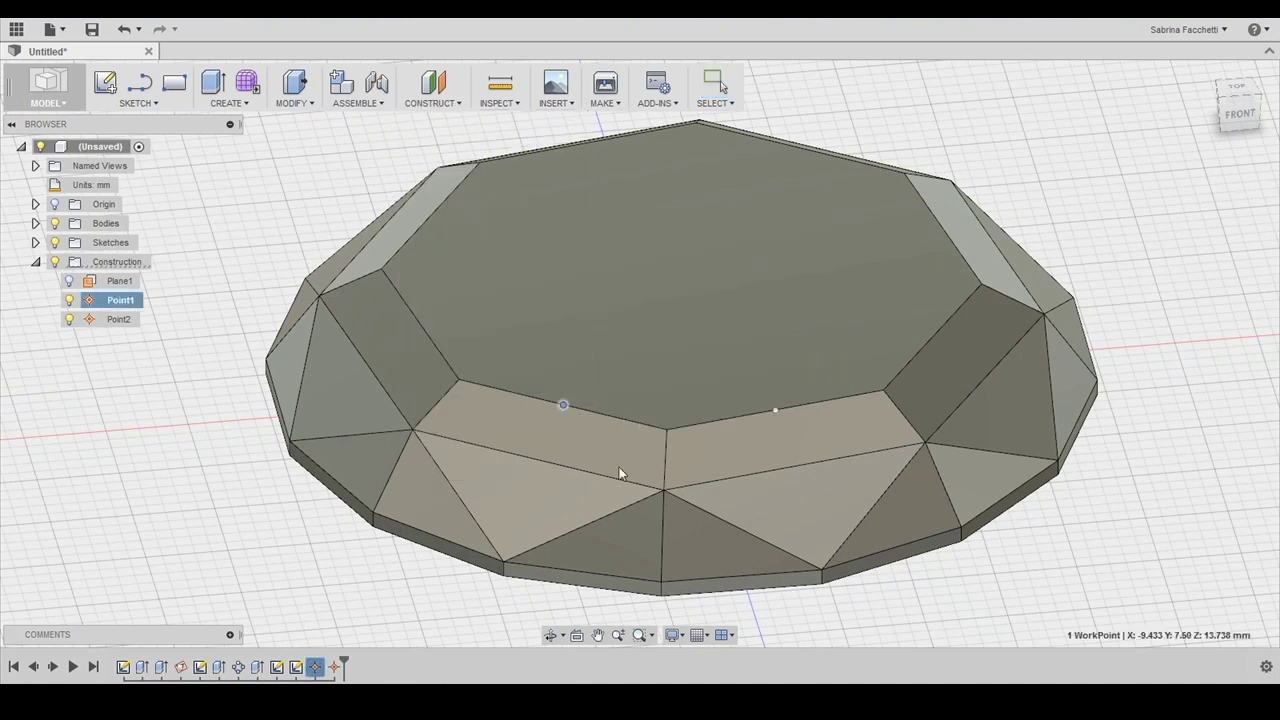
pyautogui.click(664, 492)
pyautogui.click(776, 411)
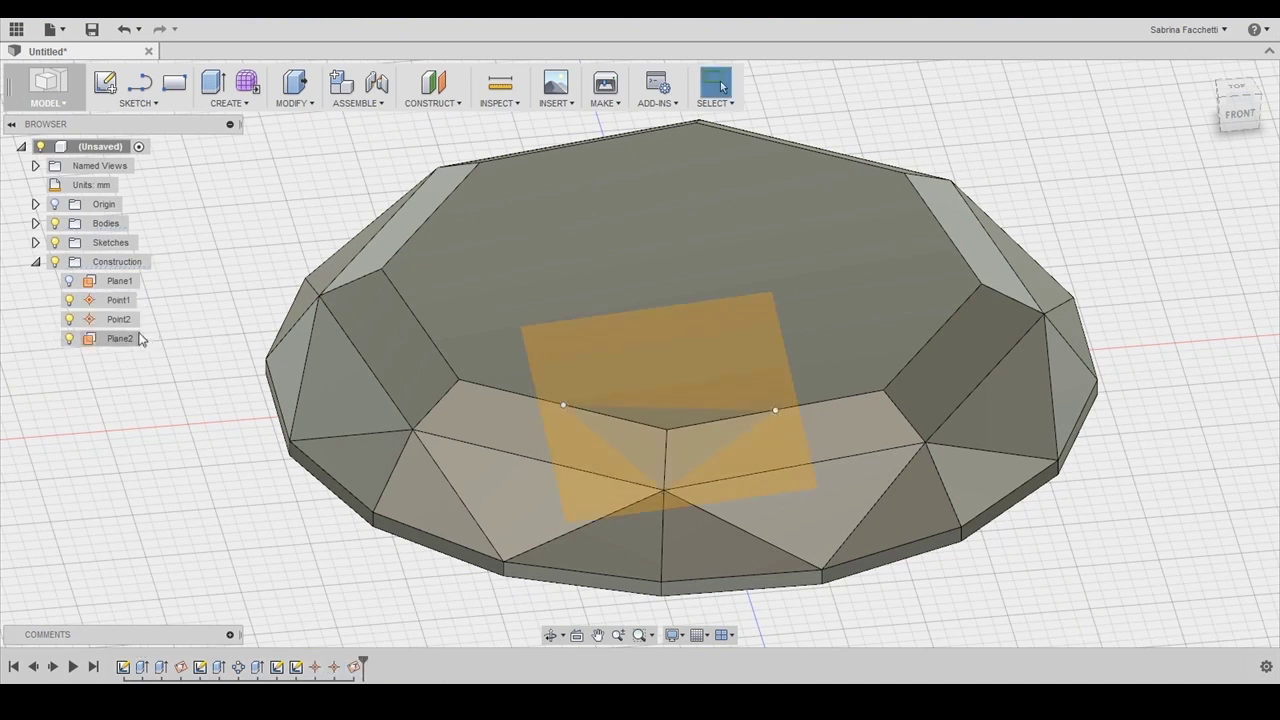
# - Hide Point1 and Point2, then select Plane2 as the sketch plane
pyautogui.click(69, 319)
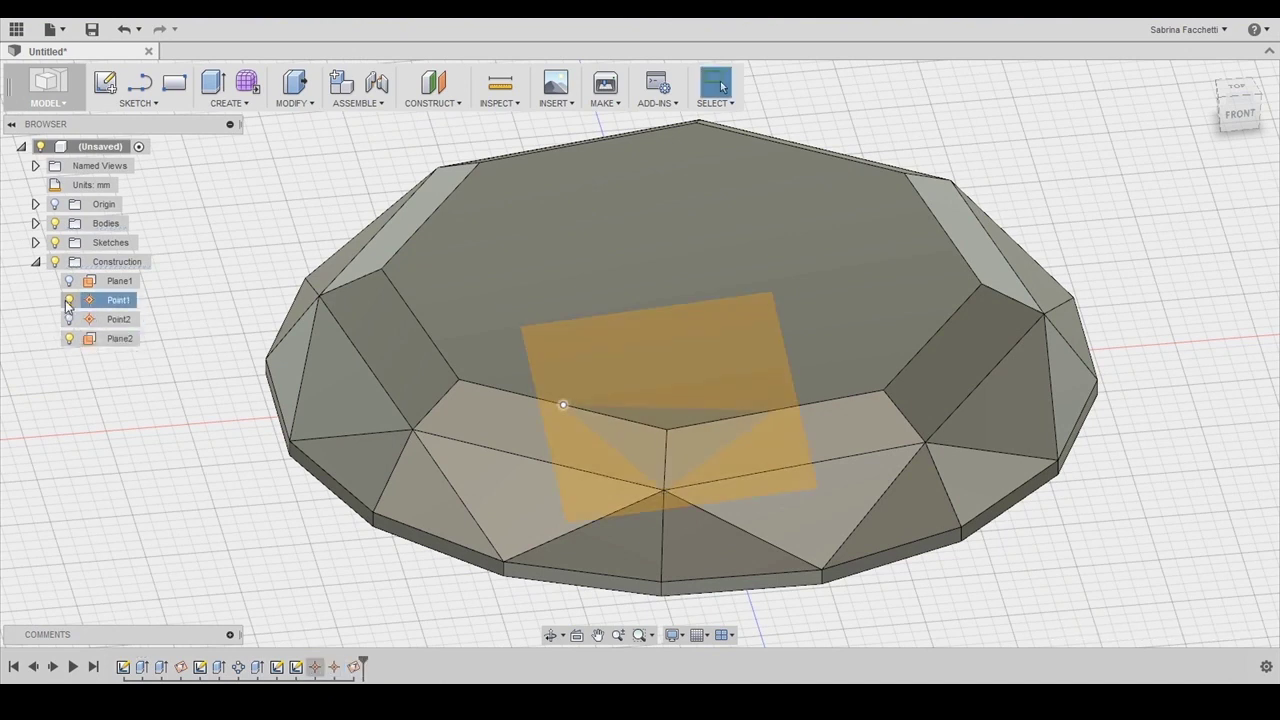
pyautogui.click(68, 301)
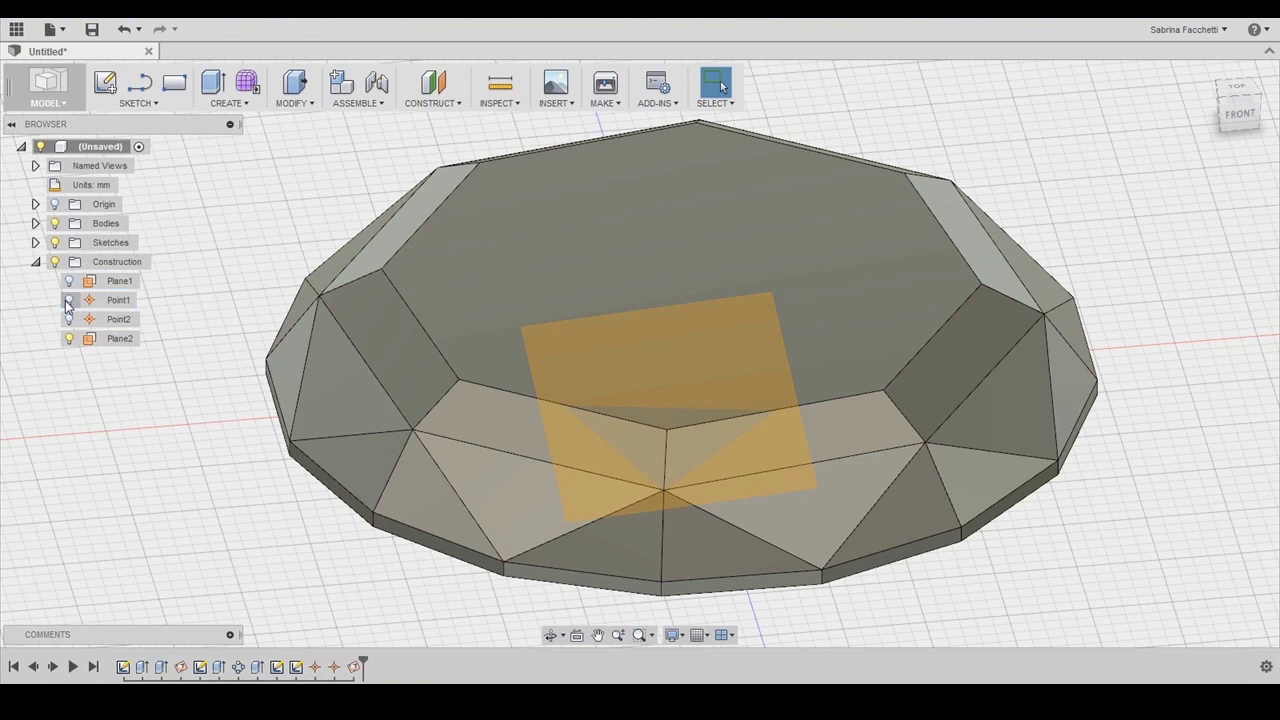
pyautogui.click(115, 339)
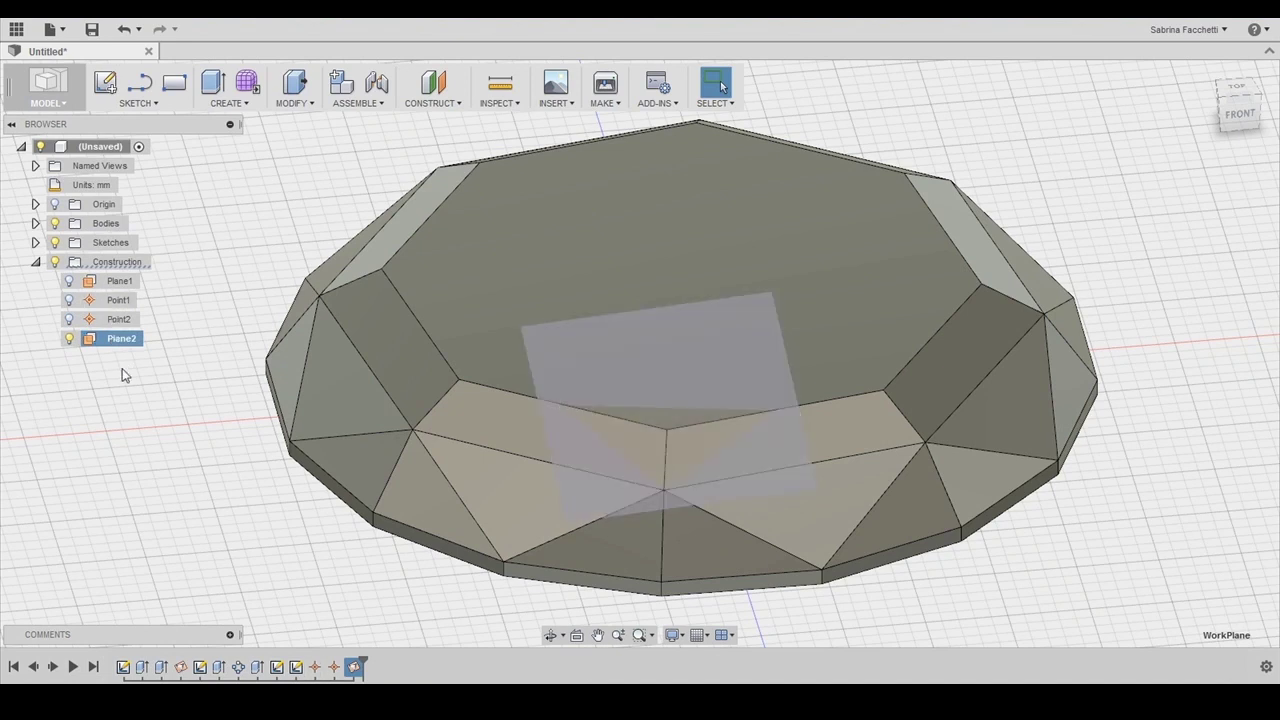
# - Draw lines on Plane2 forming a closed triangle from the lower vertex up to both crown points
pyautogui.click(136, 104)
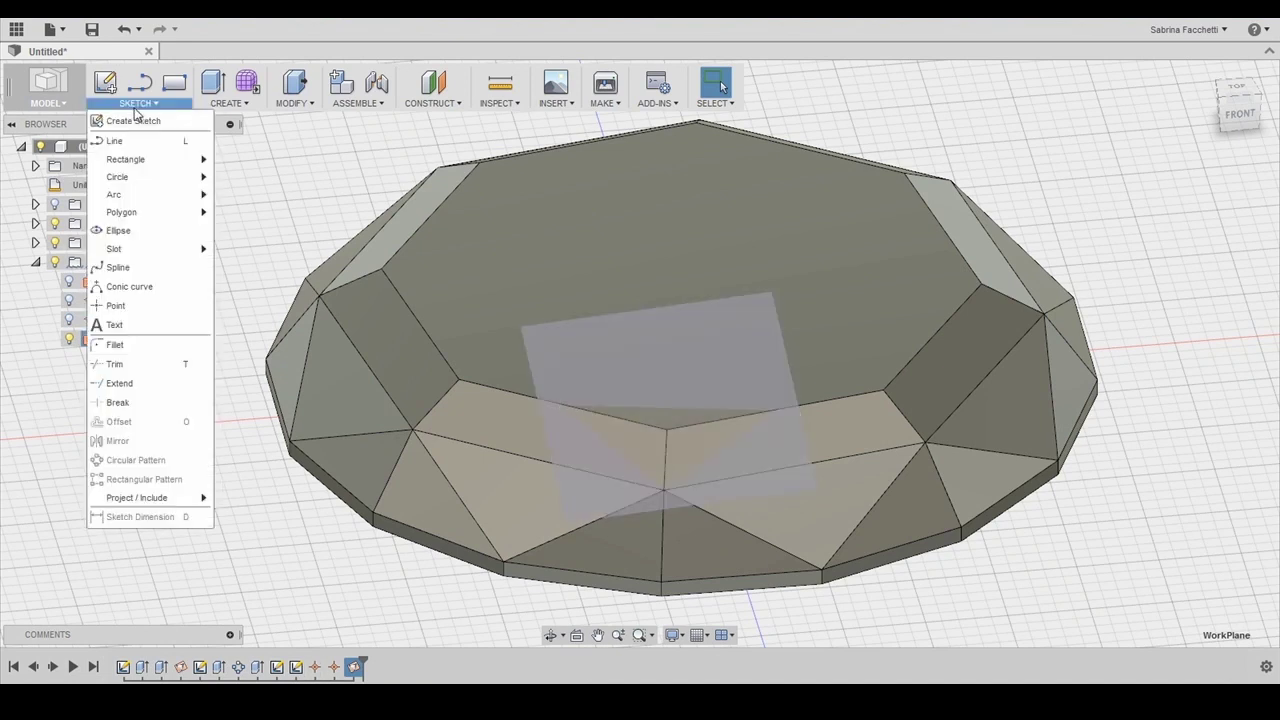
pyautogui.click(114, 141)
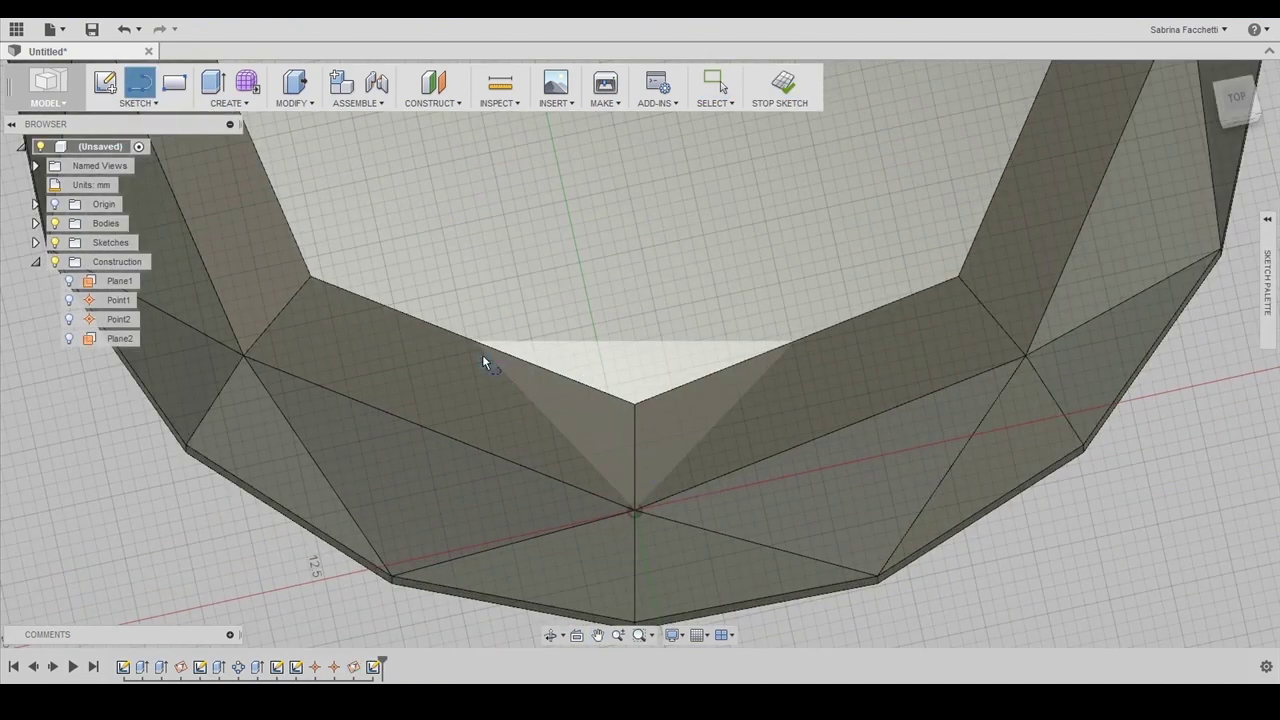
pyautogui.click(472, 340)
pyautogui.click(635, 510)
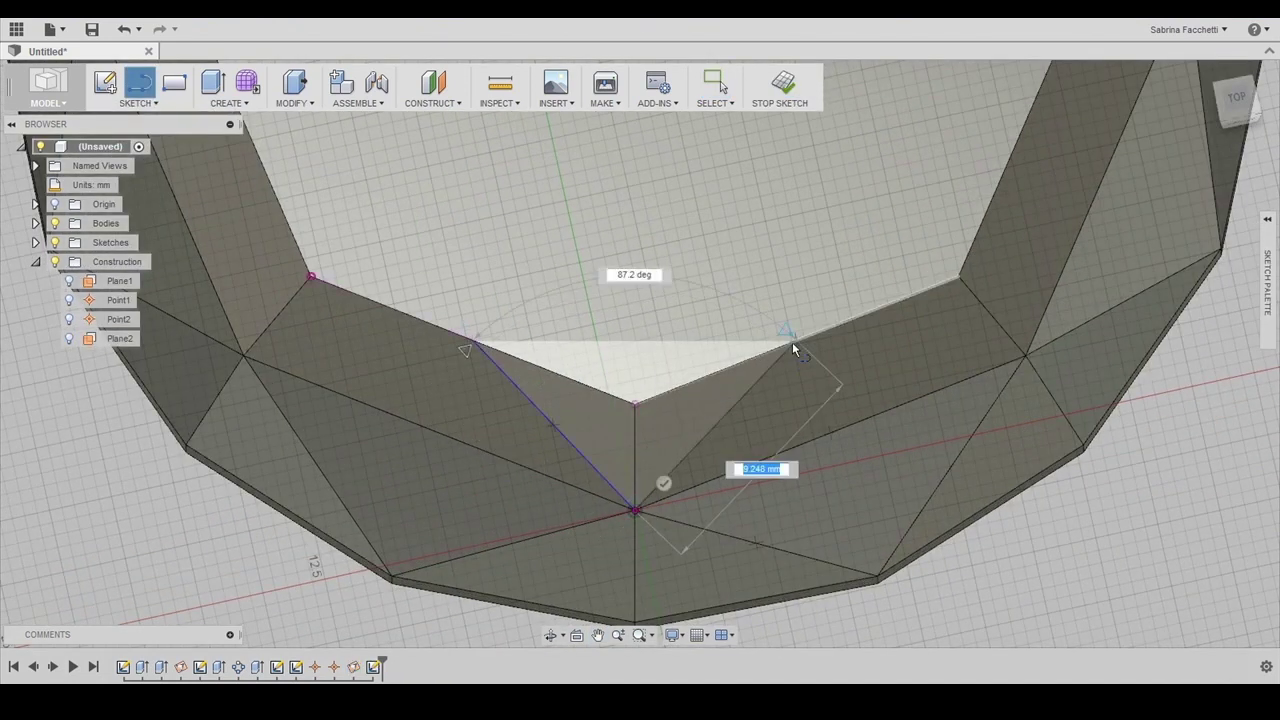
pyautogui.doubleClick(792, 347)
pyautogui.click(474, 343)
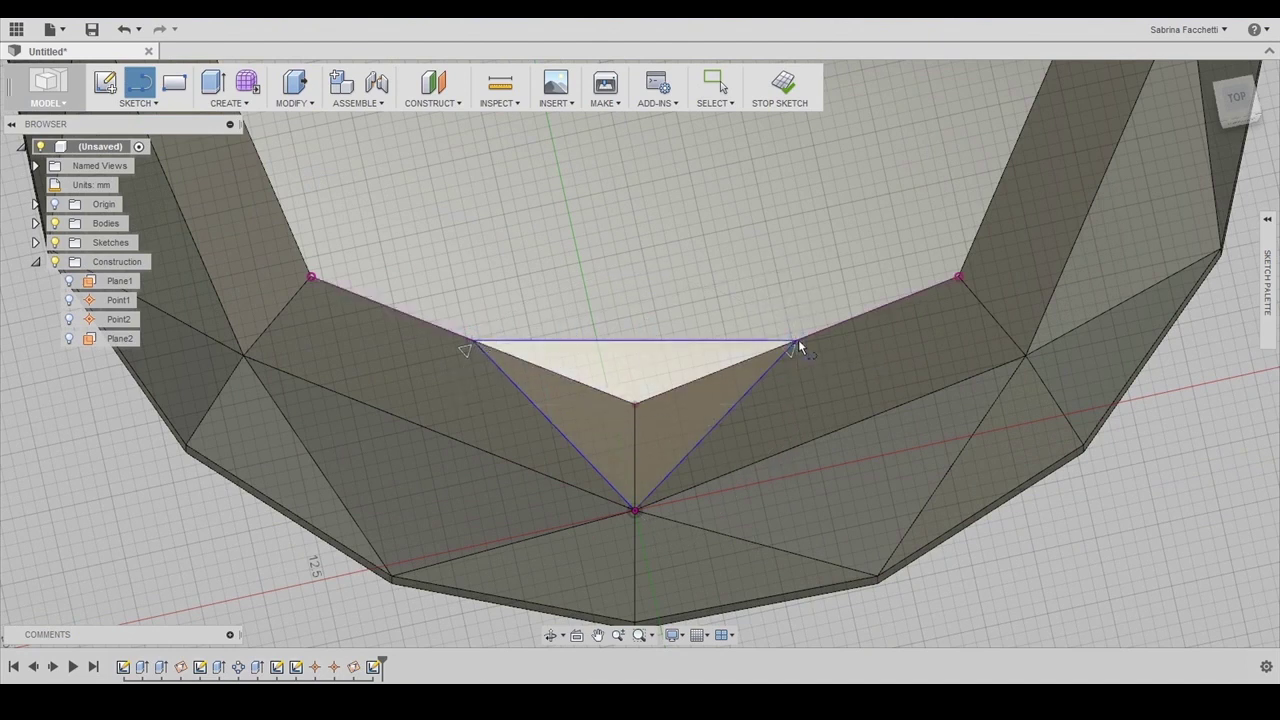
pyautogui.click(792, 347)
pyautogui.press('Escape')
pyautogui.scroll(-3, 657, 408)
pyautogui.moveTo(820, 487)
pyautogui.keyDown('shift'); pyautogui.mouseDown(button='middle')
pyautogui.moveTo(800, 455)
pyautogui.moveTo(760, 445)
pyautogui.moveTo(689, 466)
pyautogui.moveTo(689, 444)
pyautogui.mouseUp(button='middle'); pyautogui.keyUp('shift')
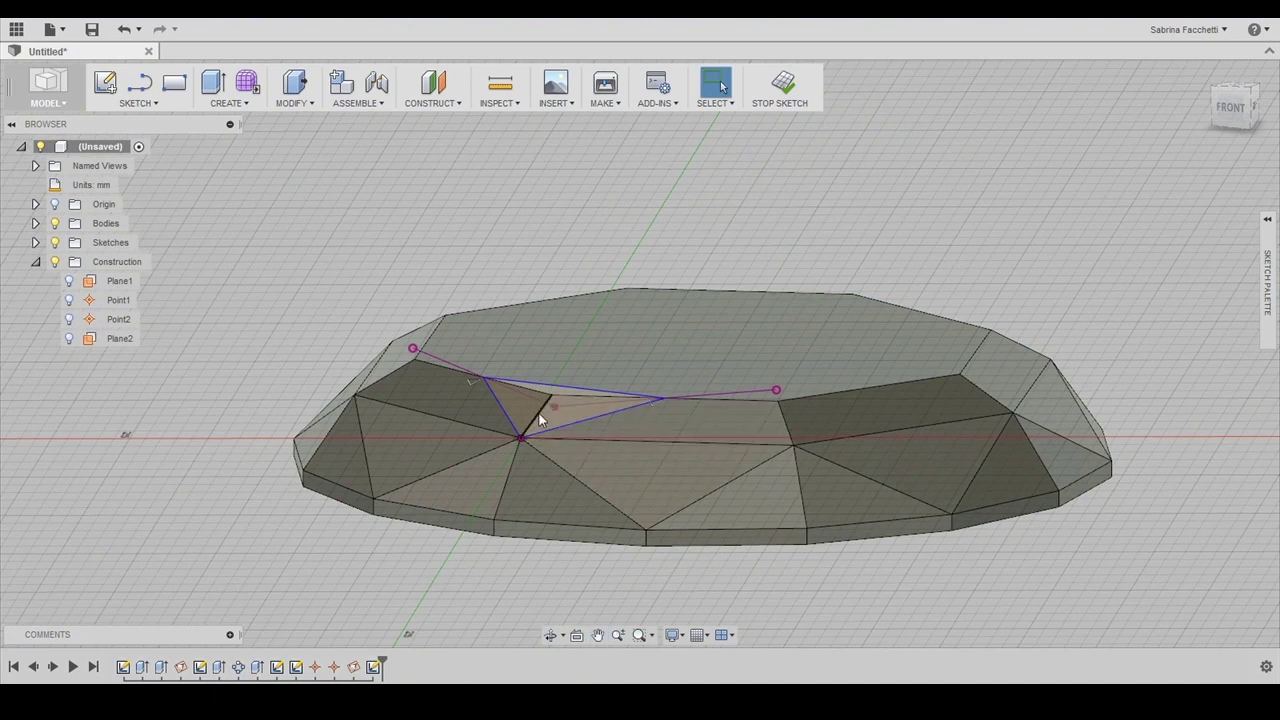
pyautogui.click(224, 102)
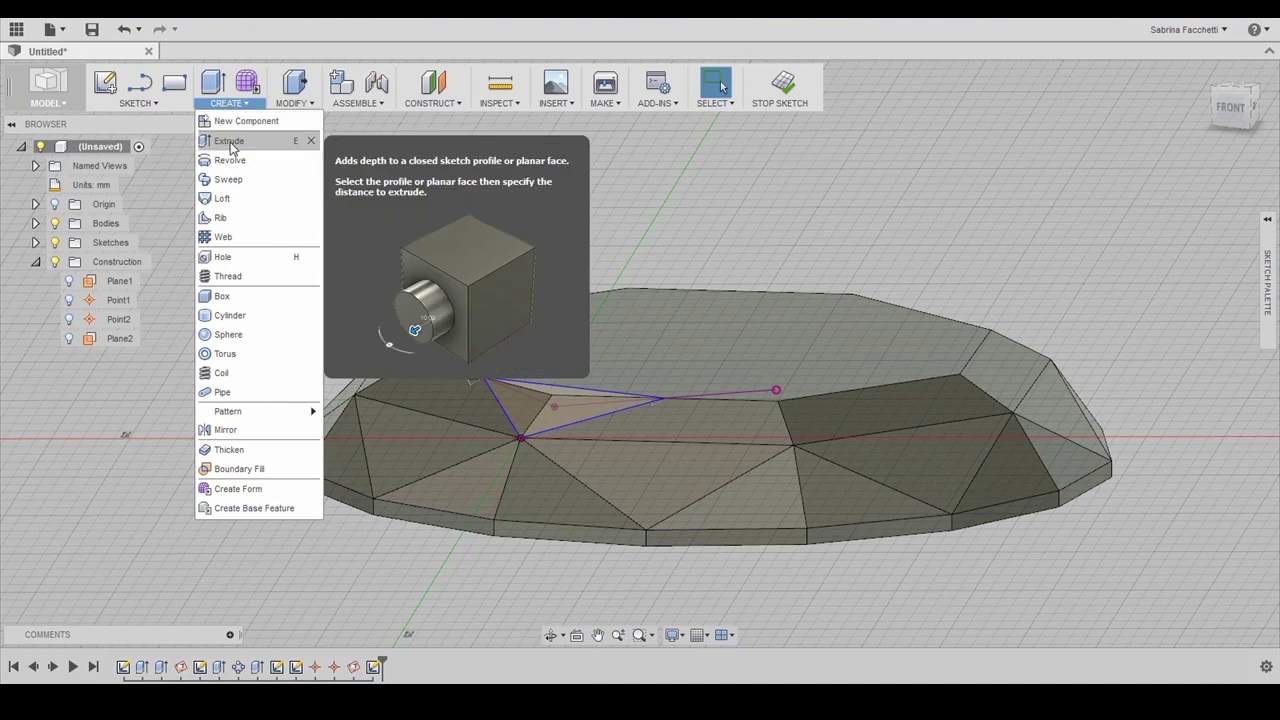
# - Extrude-cut both triangle profiles -5 mm into the crown, selecting only sketch profiles
pyautogui.click(231, 142)
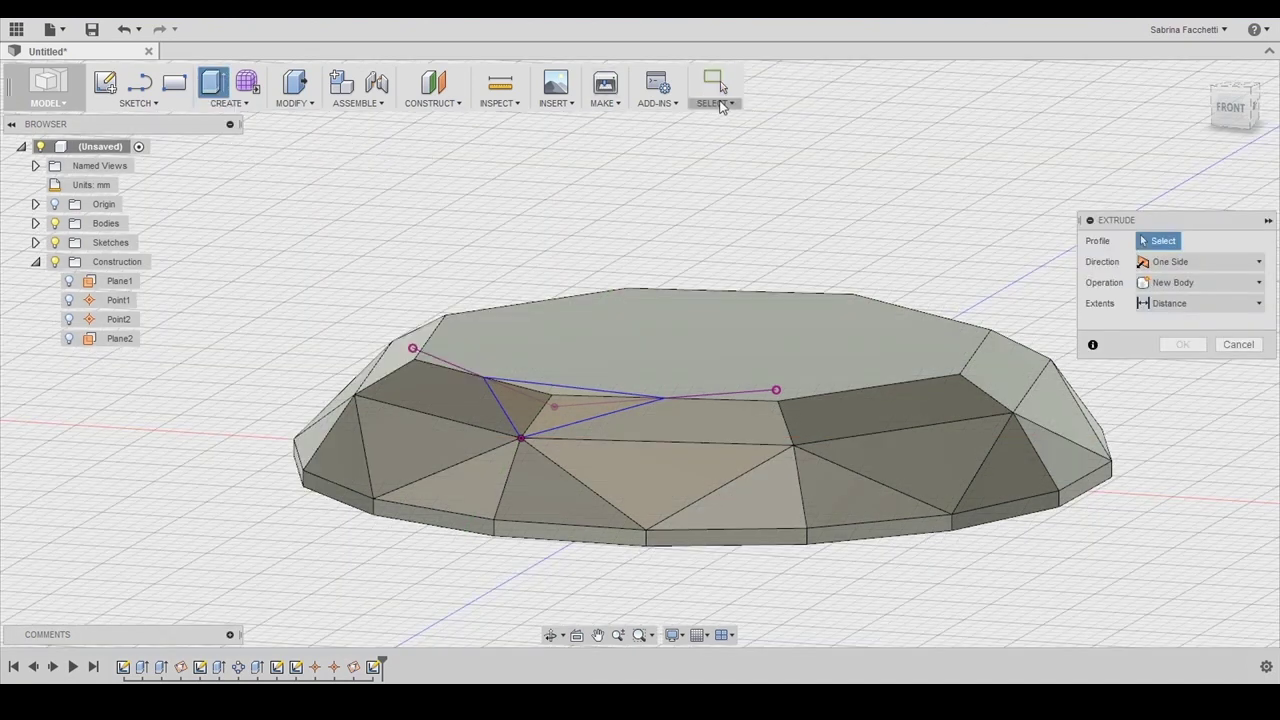
pyautogui.click(716, 96)
pyautogui.moveTo(766, 204)
pyautogui.click(826, 216)
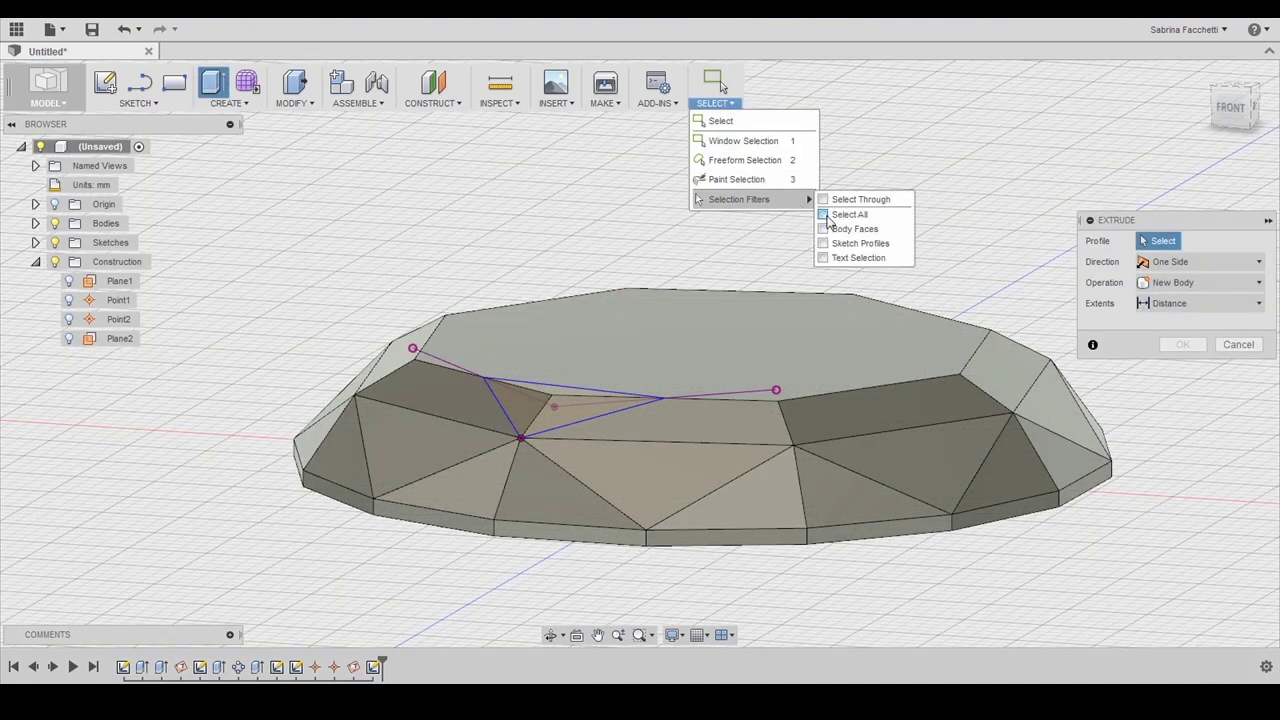
pyautogui.click(824, 244)
pyautogui.click(593, 396)
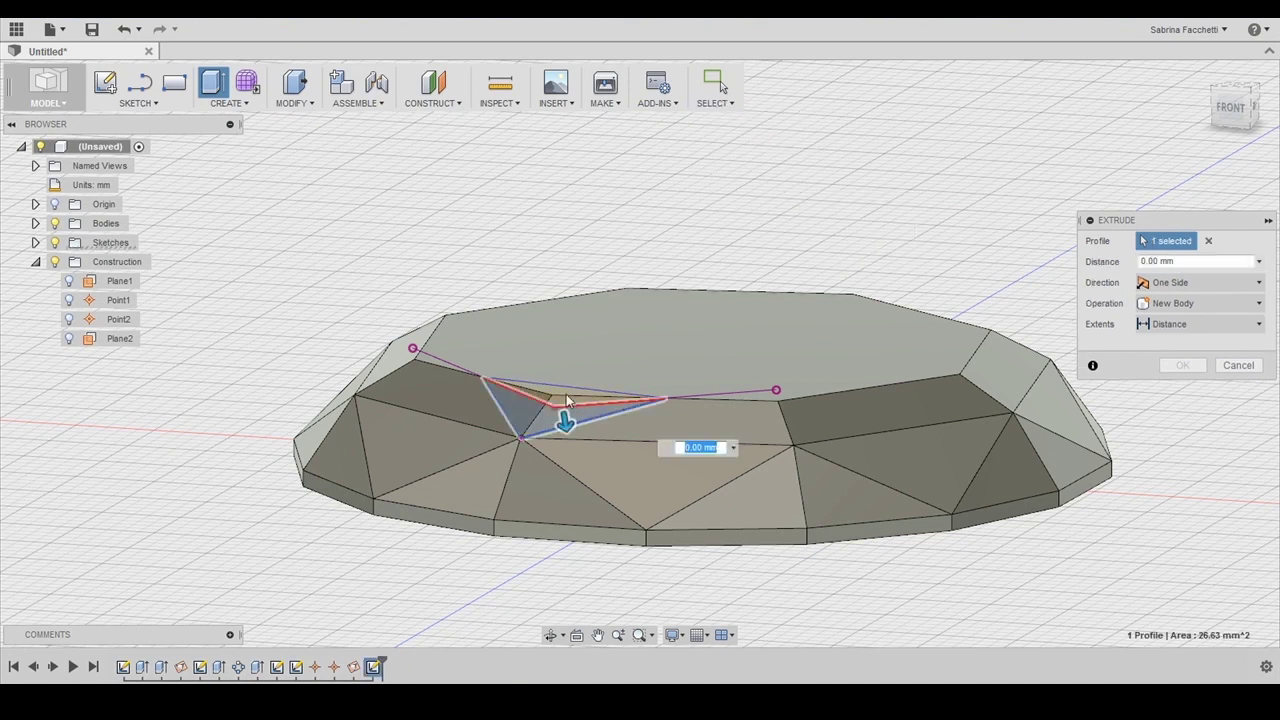
pyautogui.click(566, 394)
pyautogui.write('-5')
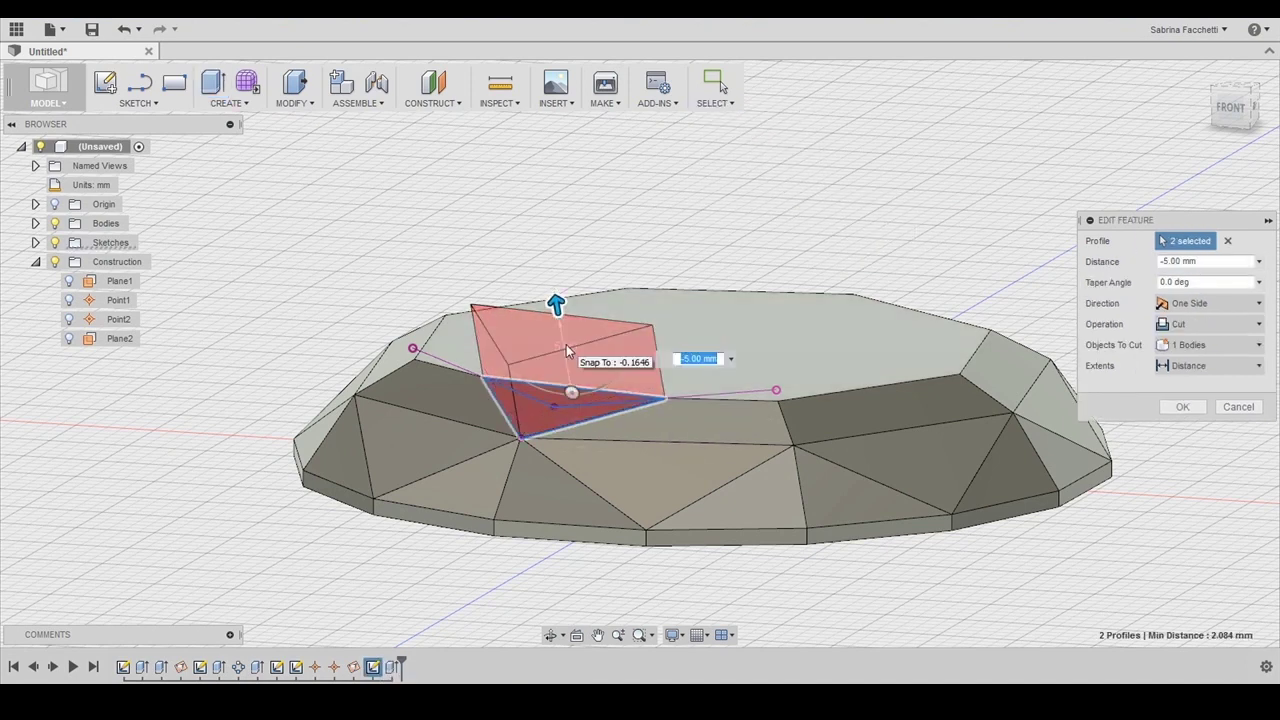
pyautogui.click(1182, 406)
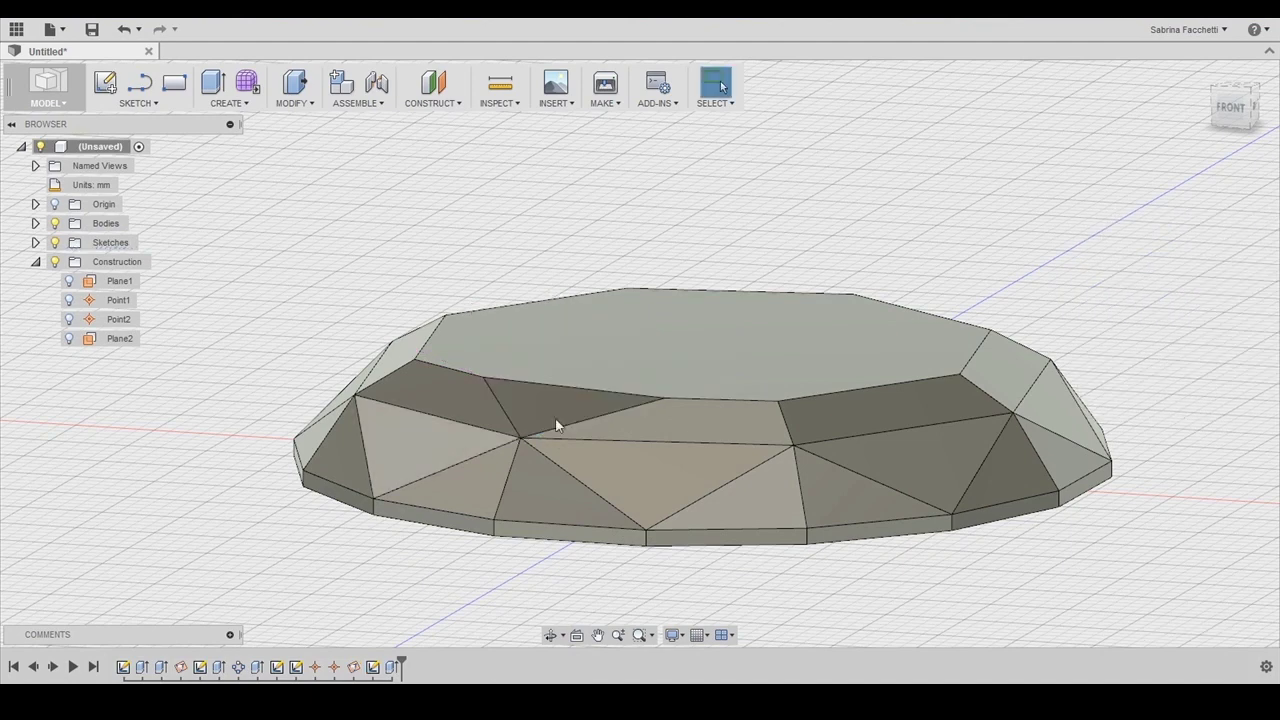
pyautogui.keyDown('shift'); pyautogui.moveTo(641, 395); pyautogui.dragTo(752, 549, button='middle'); pyautogui.keyUp('shift')
pyautogui.scroll(2, 690, 497)
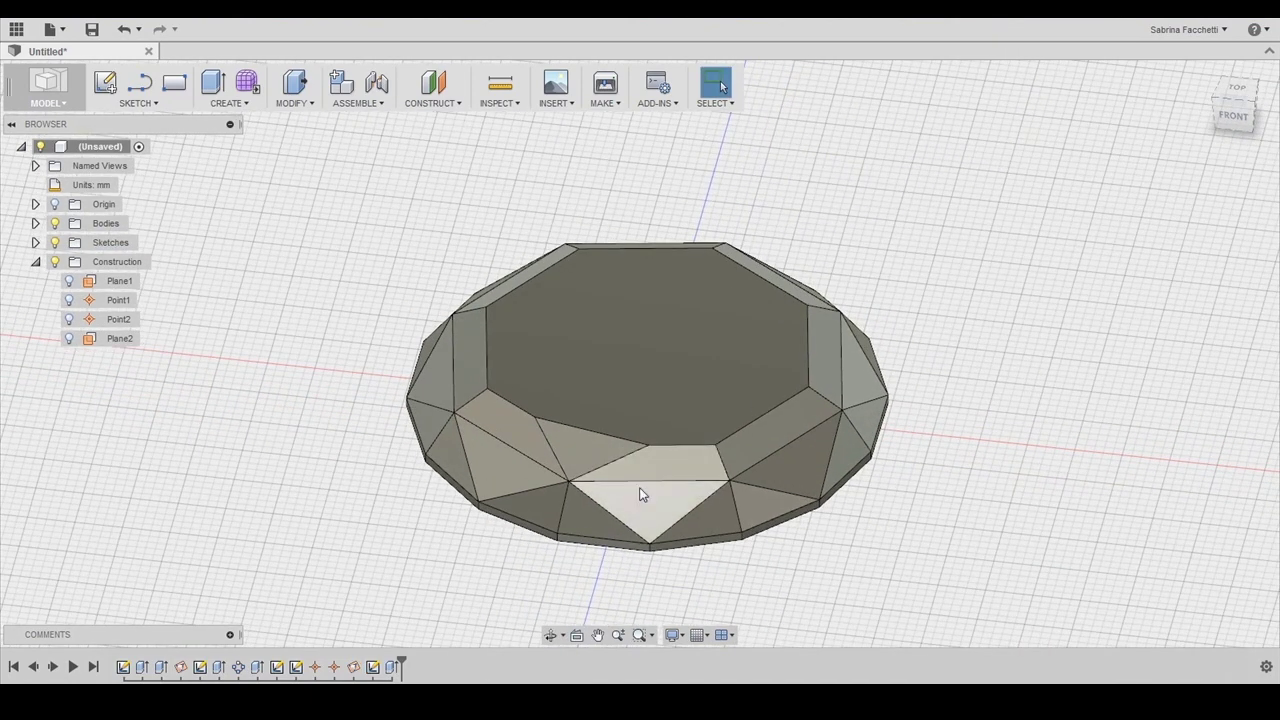
# - Circular-pattern the triangular facet cut around the gem's vertical axis
pyautogui.click(230, 103)
pyautogui.moveTo(240, 411)
pyautogui.click(355, 433)
pyautogui.click(586, 450)
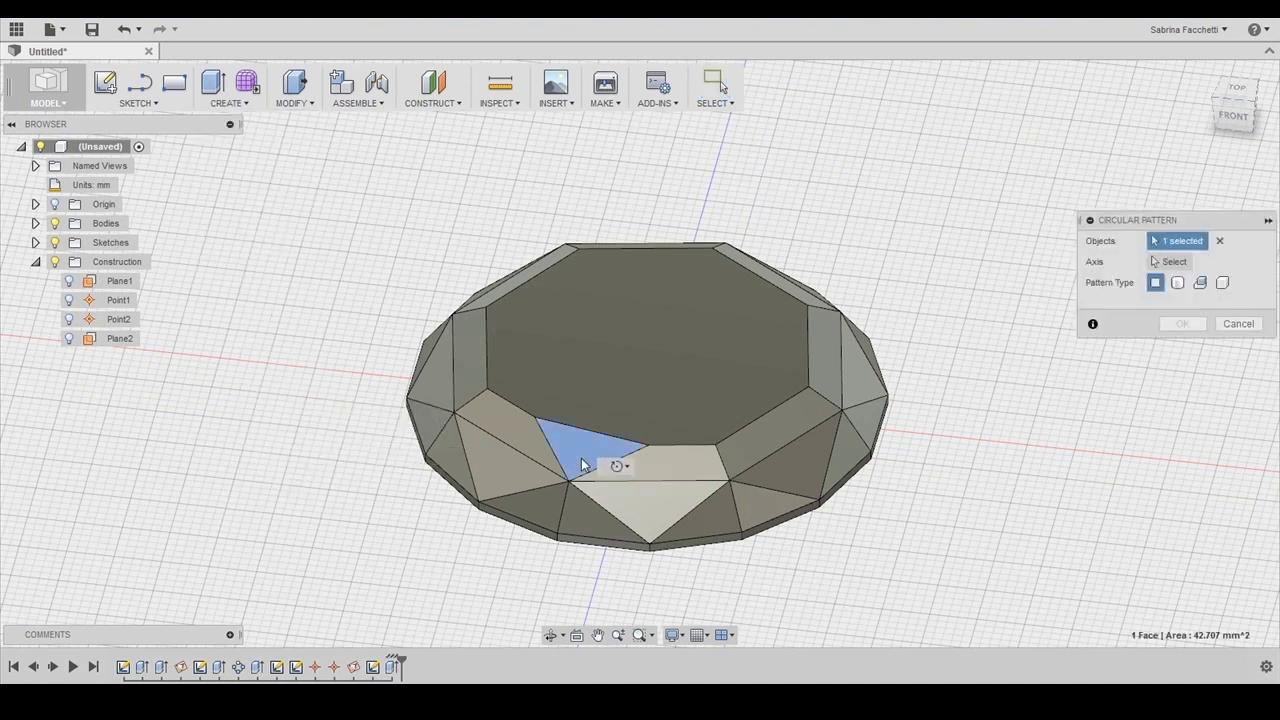
pyautogui.click(649, 340)
pyautogui.press('Return')
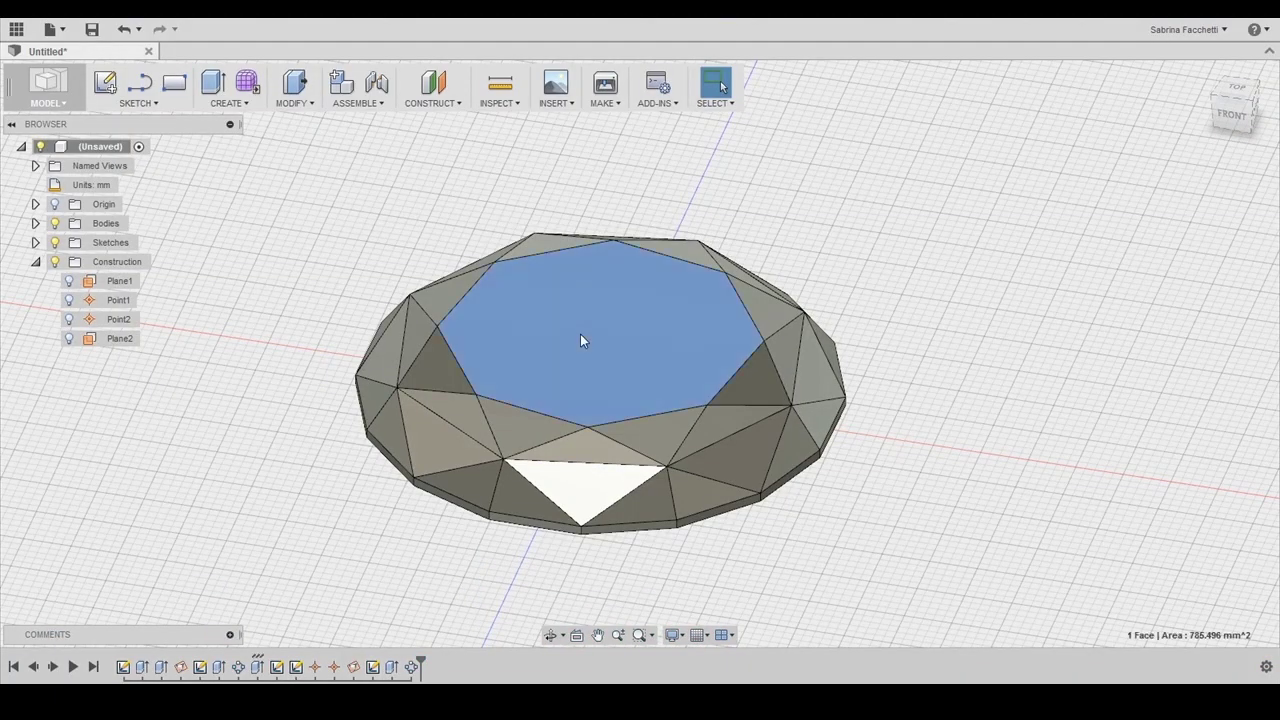
# - Extrude the top face 2 mm with a -75° taper angle, joined to the gem
pyautogui.click(227, 104)
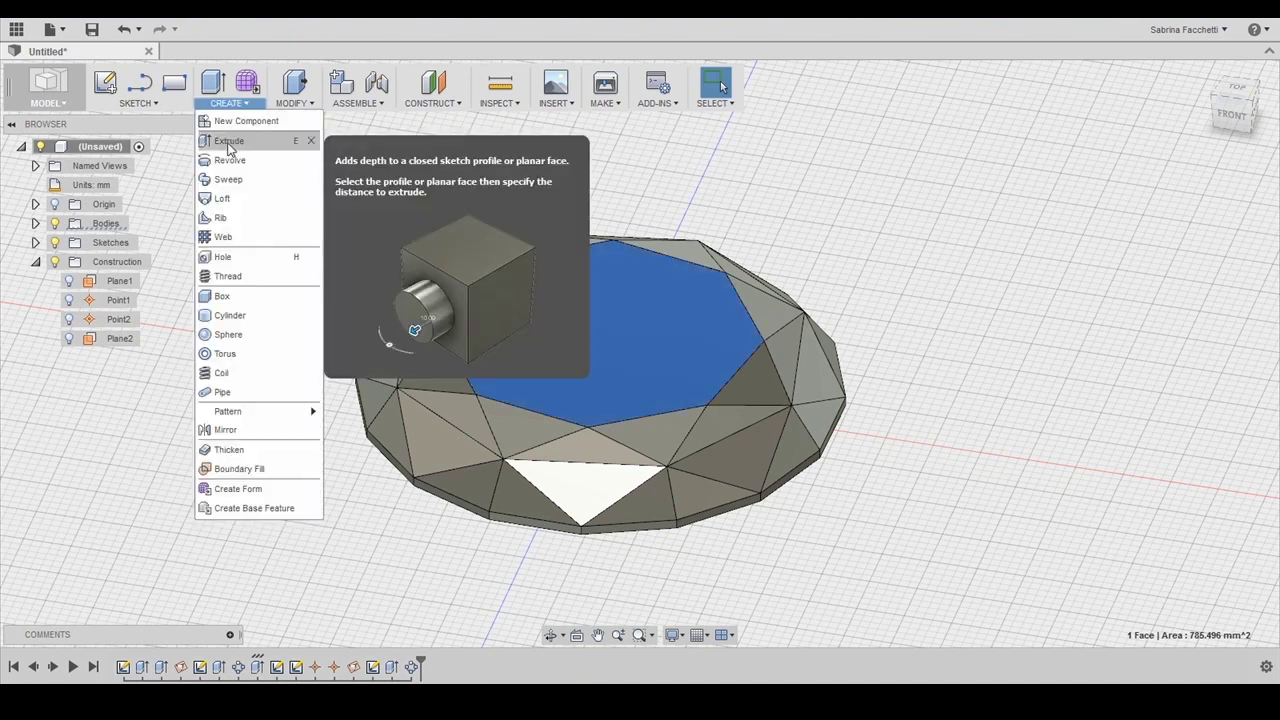
pyautogui.click(228, 143)
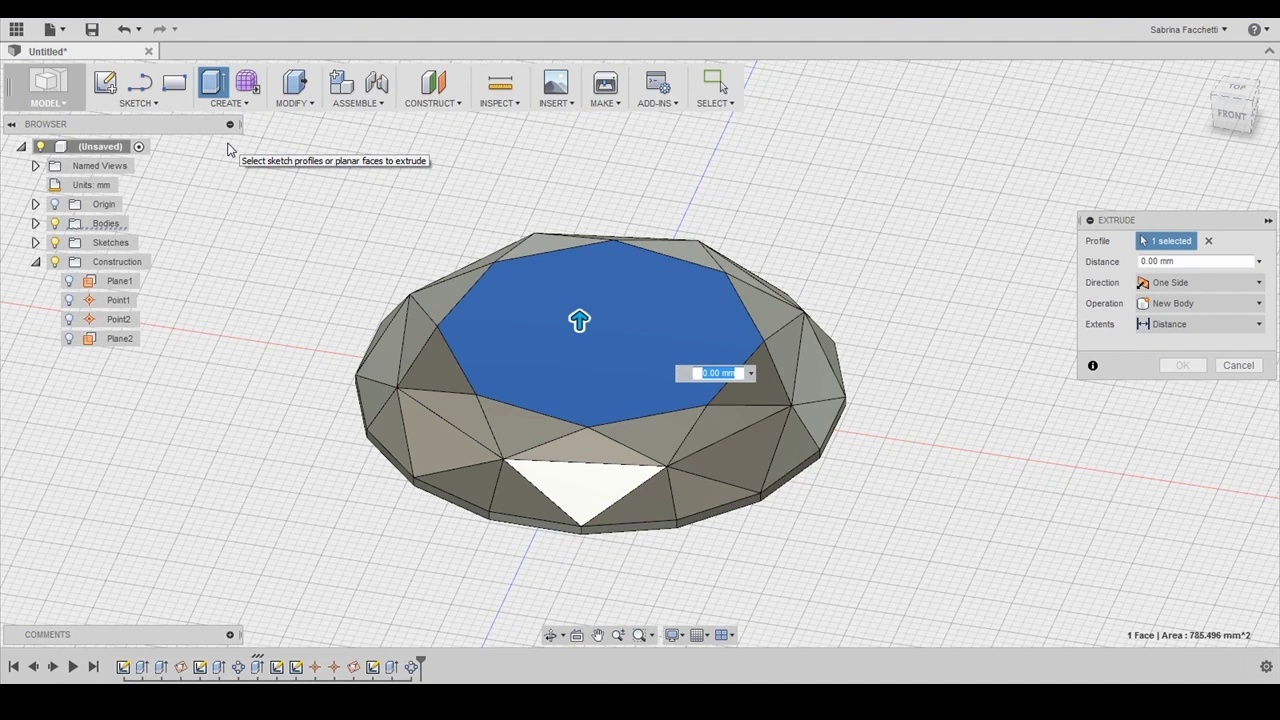
pyautogui.write('2')
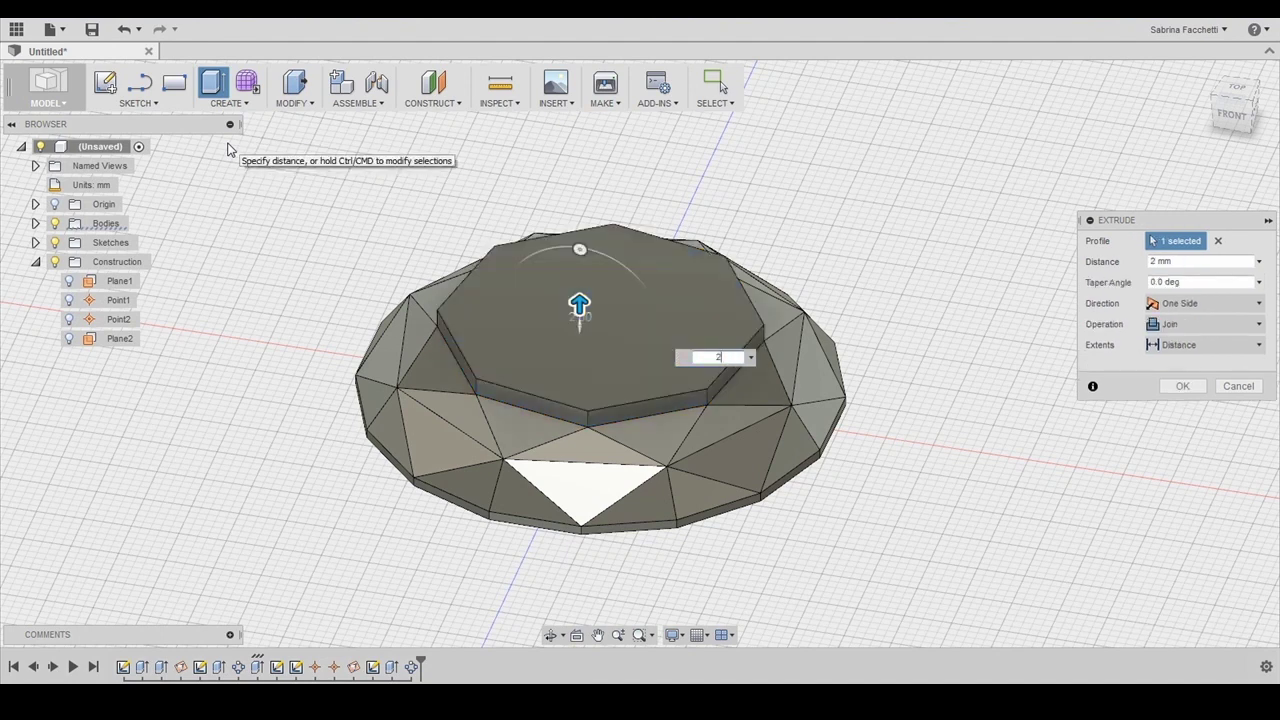
pyautogui.press('Tab')
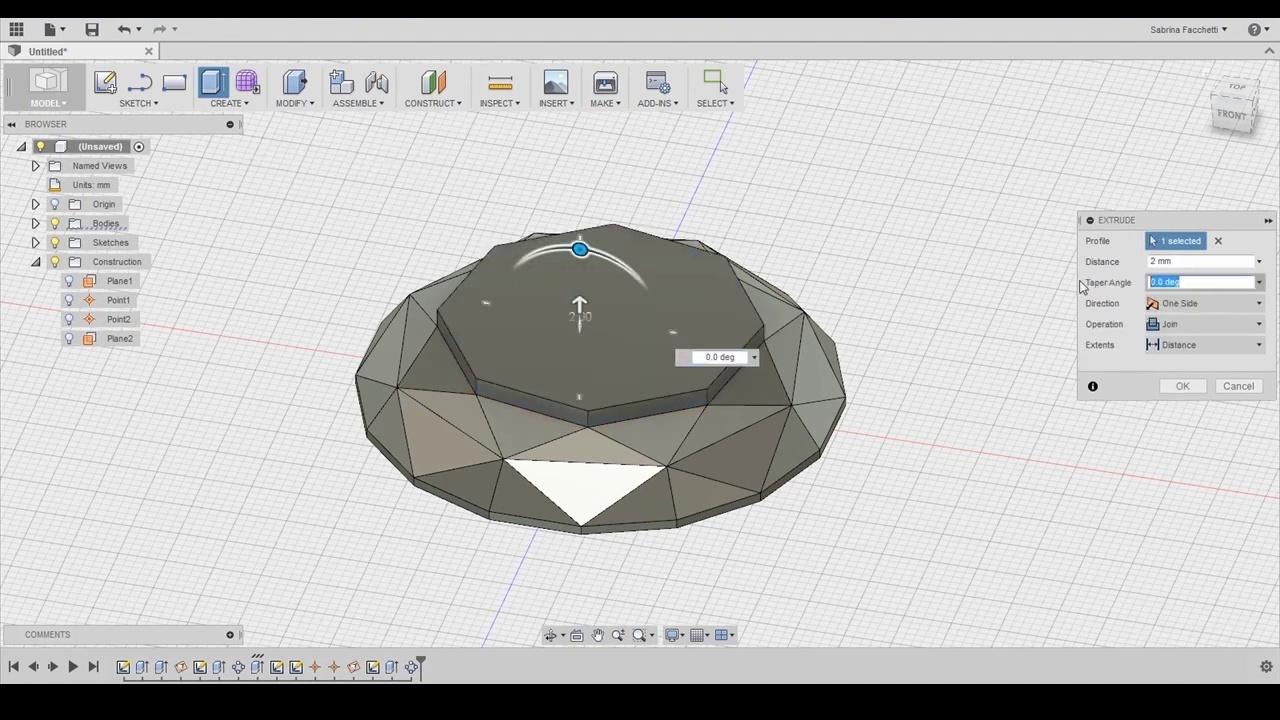
pyautogui.write('-75')
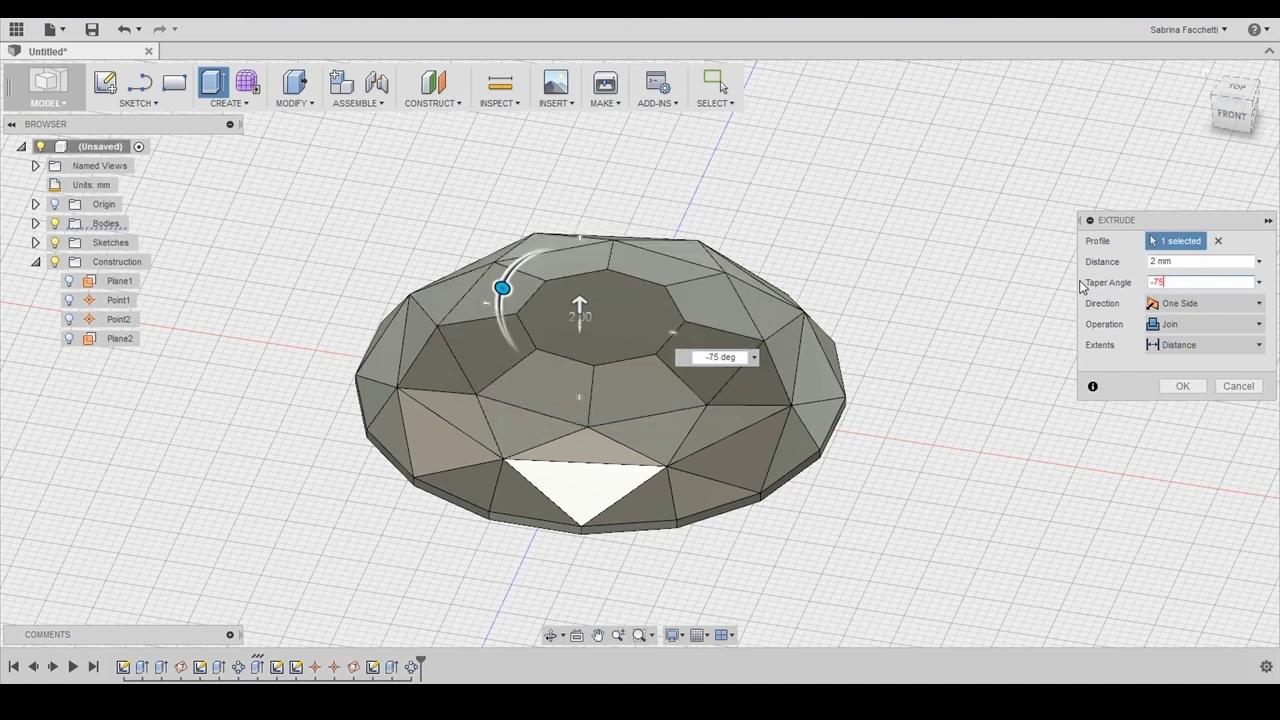
pyautogui.click(1181, 387)
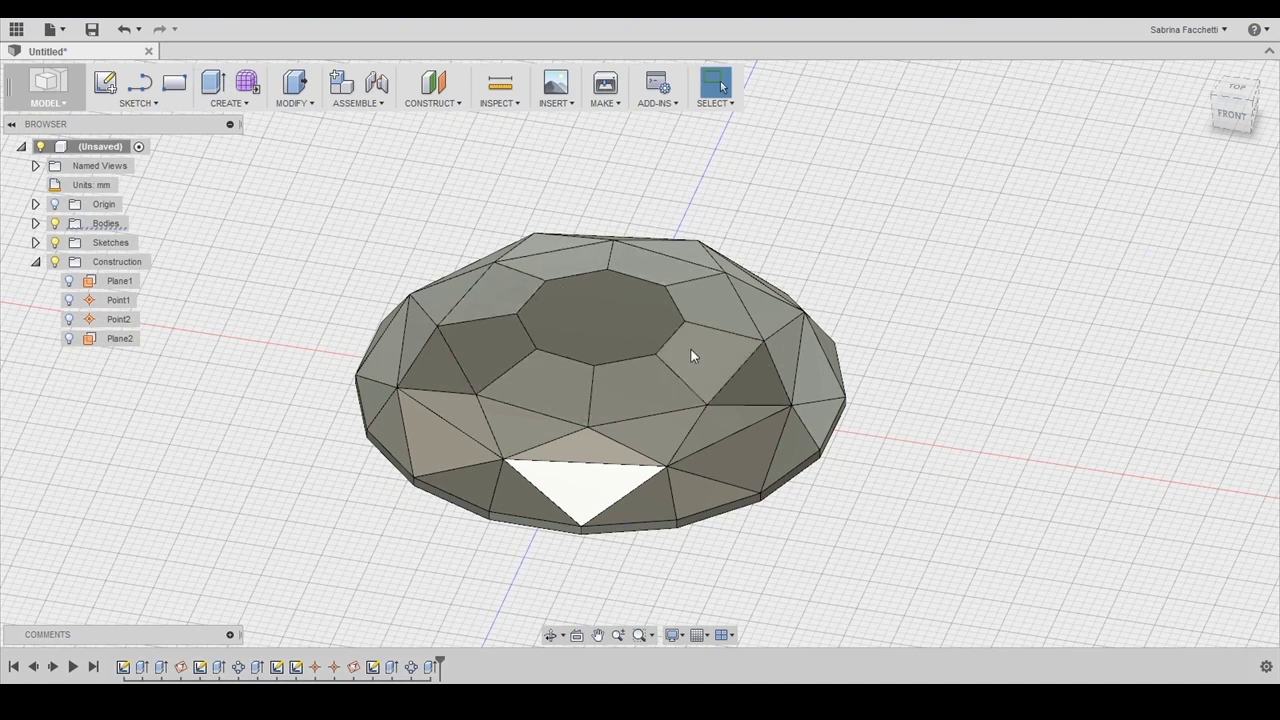
pyautogui.moveTo(897, 532); pyautogui.dragTo(762, 393, button='middle')
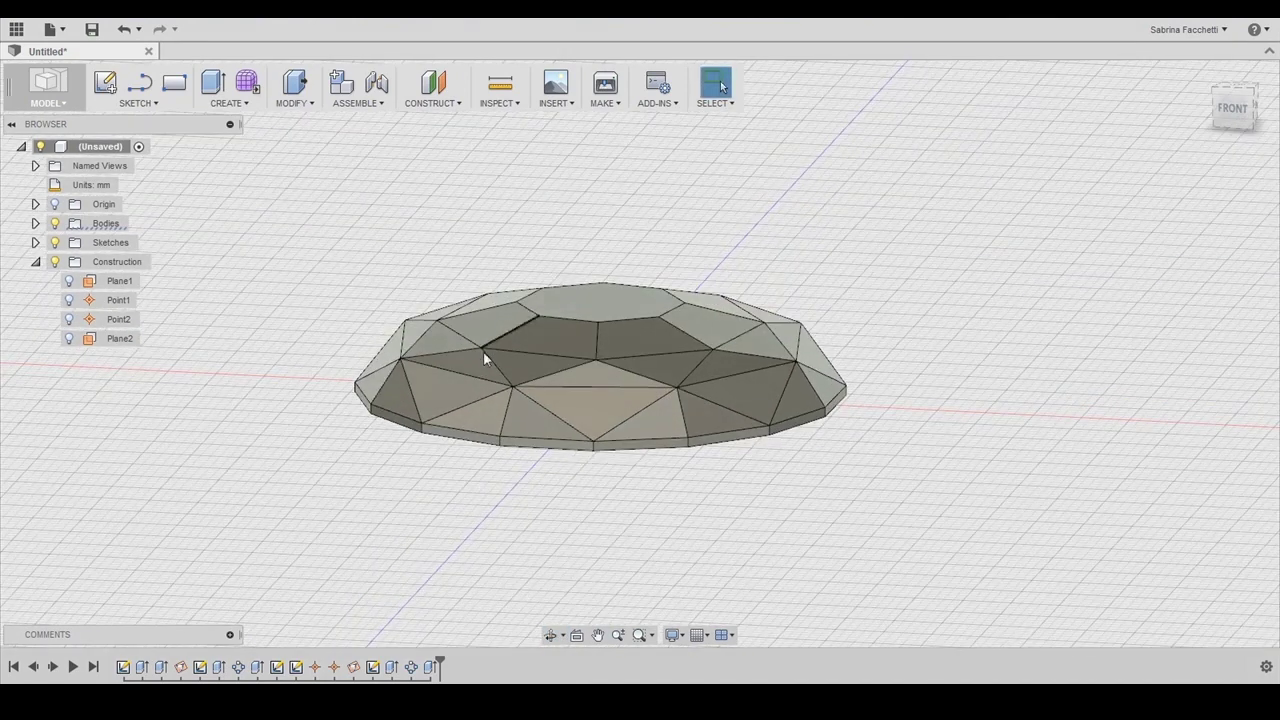
pyautogui.scroll(-1, 744, 370)
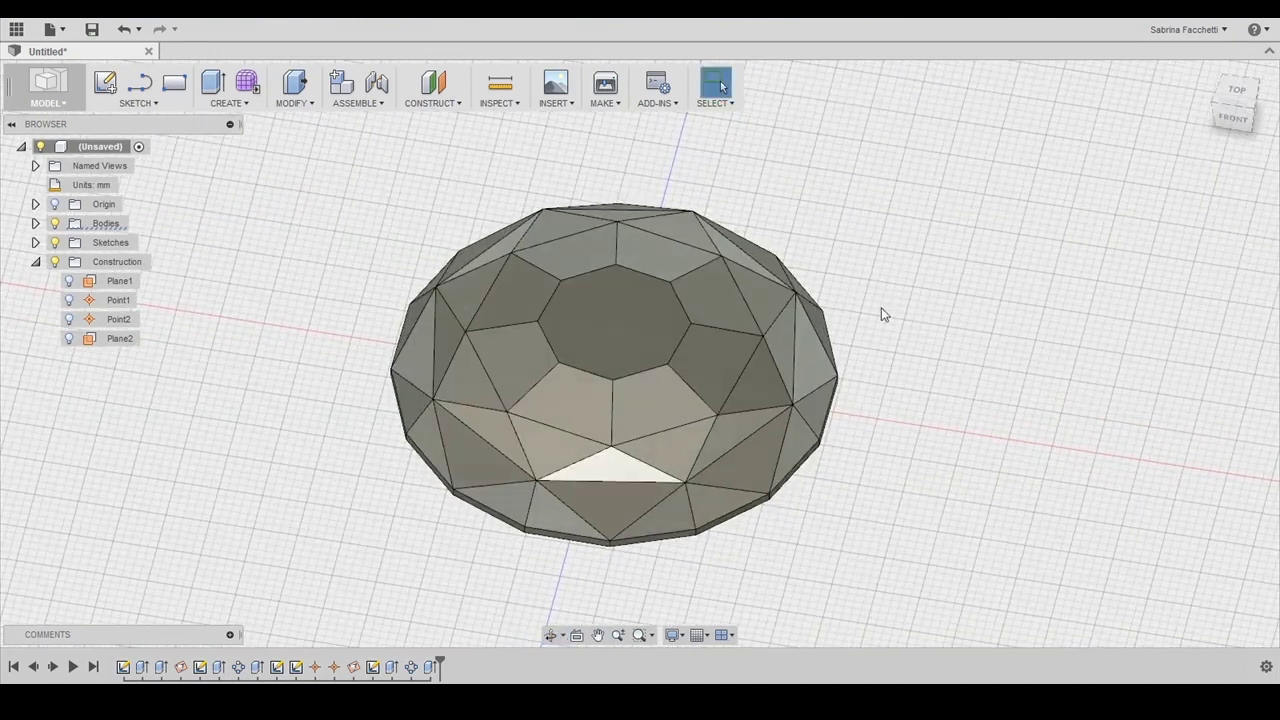